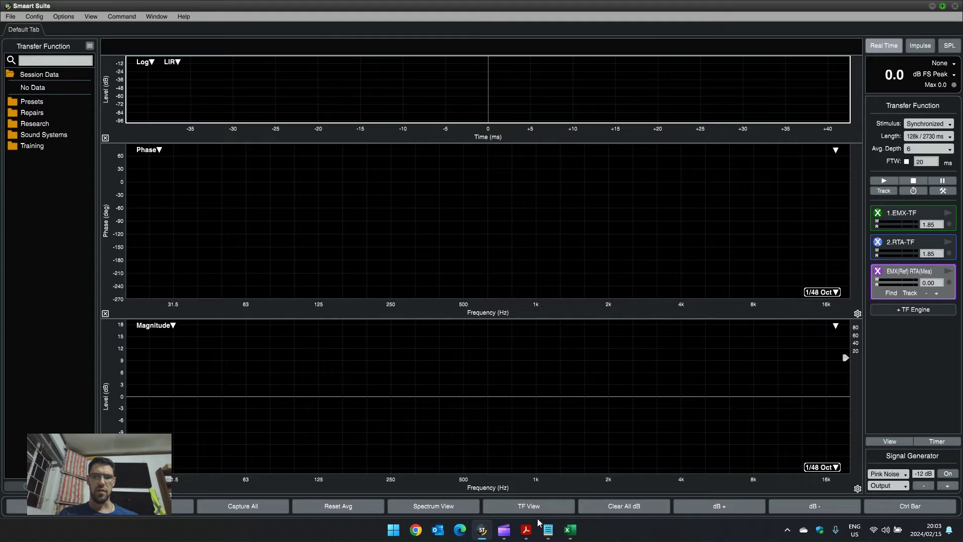
Bring up the Adobe Acrobat preview of the EMX-7150 calibration report from the taskbar
mouse_move(531, 531)
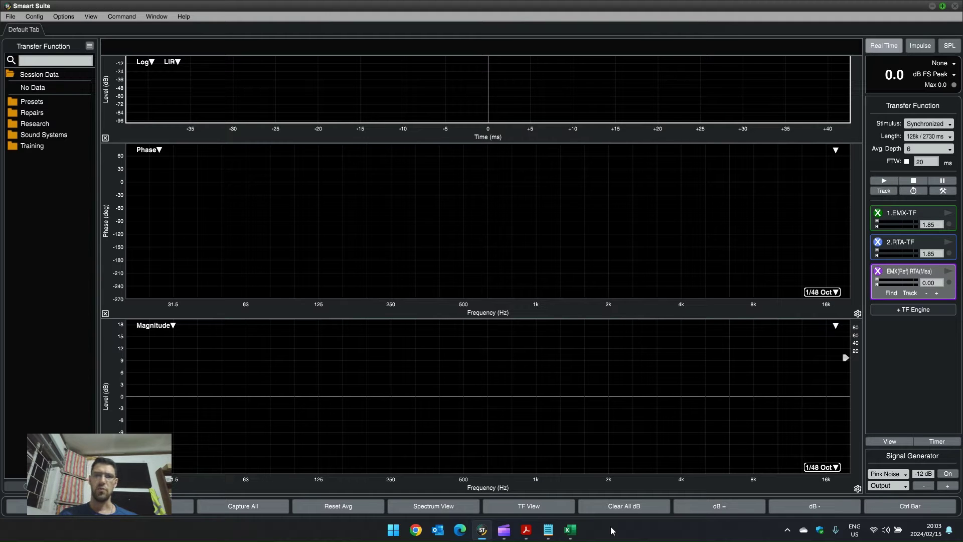
Show the EMX-7150 calibration report PDF, then open its freefield response text data in Notepad
left_click(522, 535)
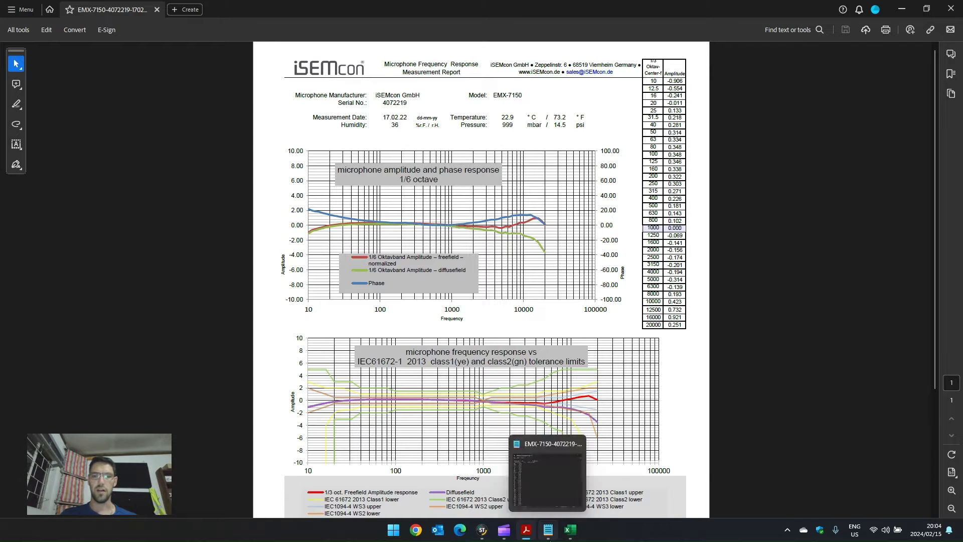
left_click(548, 530)
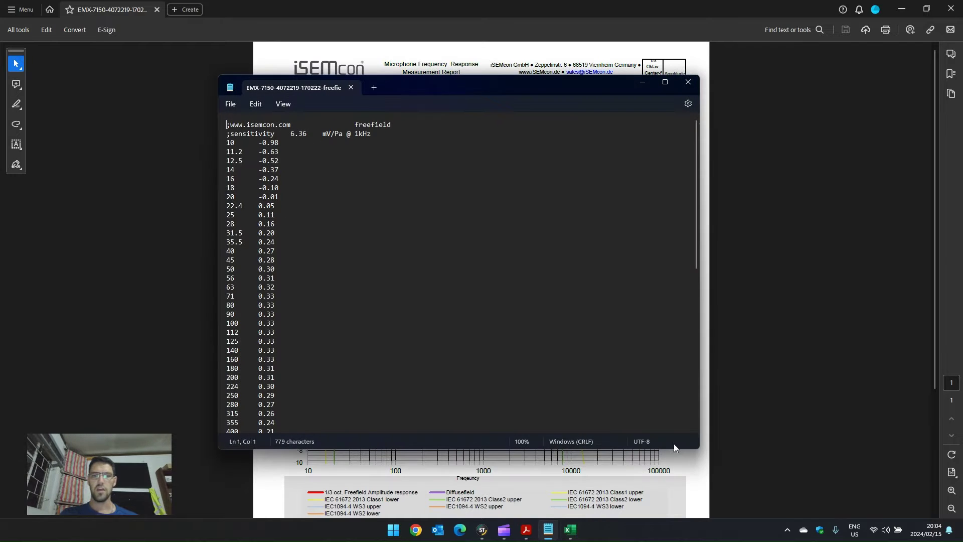
Check the EMX-7150 freefield frequency/level pairs from 10 Hz upward, then return to Smaart
left_click(231, 141)
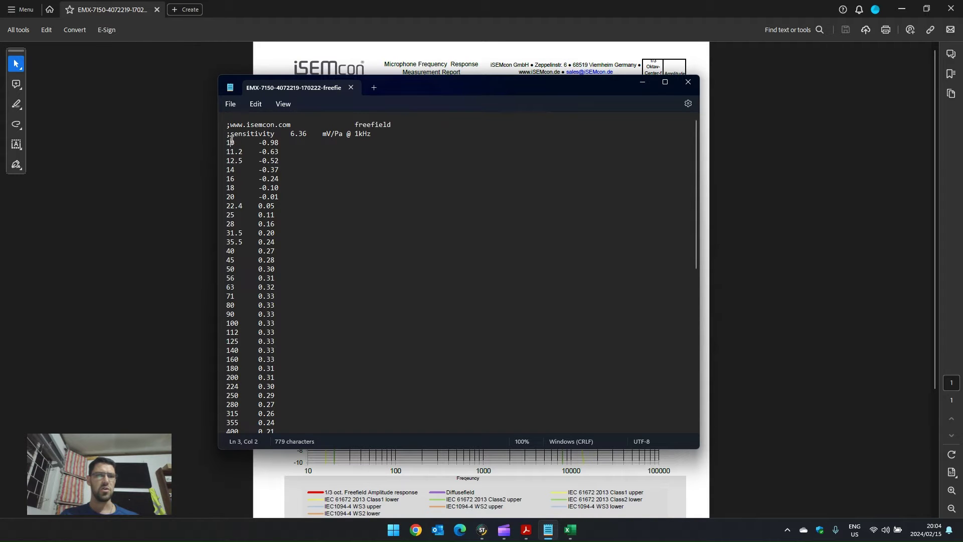
left_click_drag(279, 143, 258, 143)
left_click(267, 145)
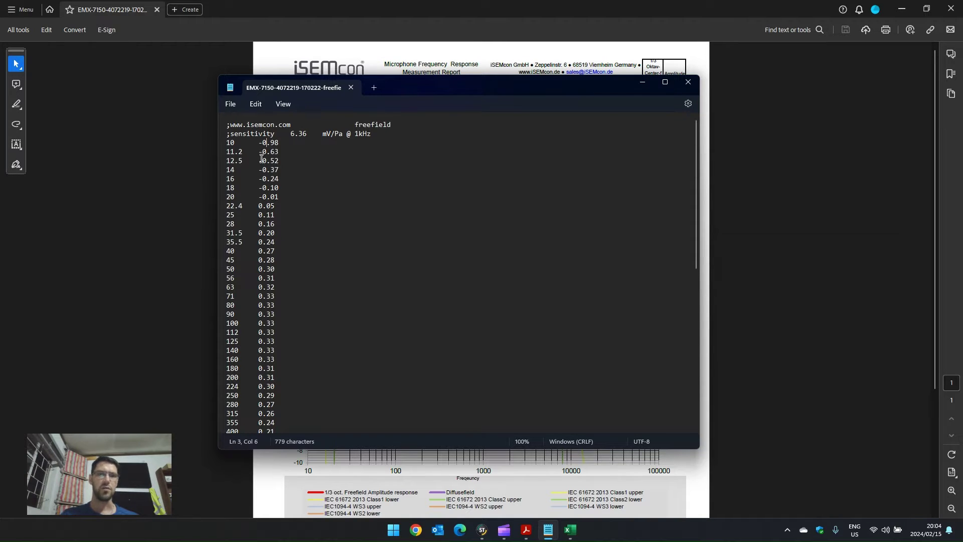
scroll(268, 246, "down", 9)
scroll(268, 247, "down", 2)
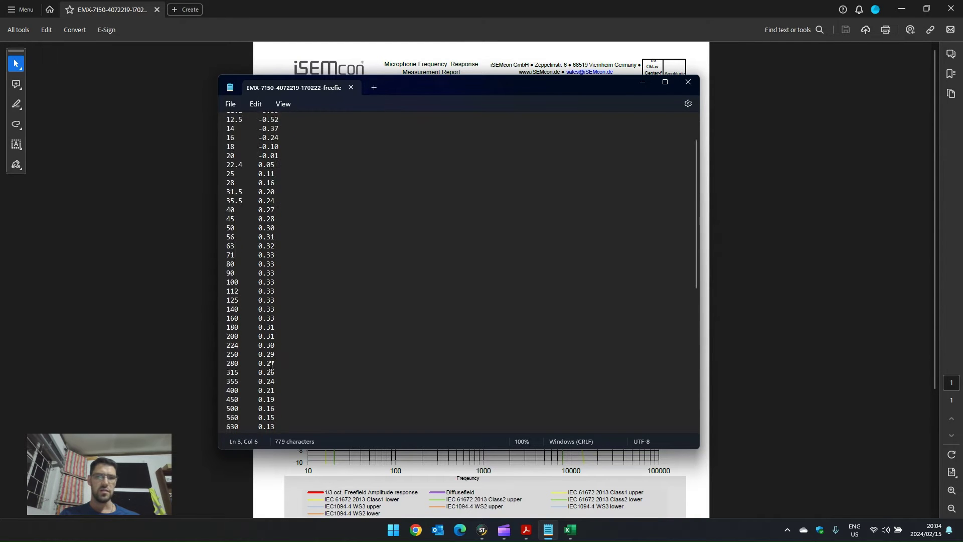
scroll(271, 388, "up", 11)
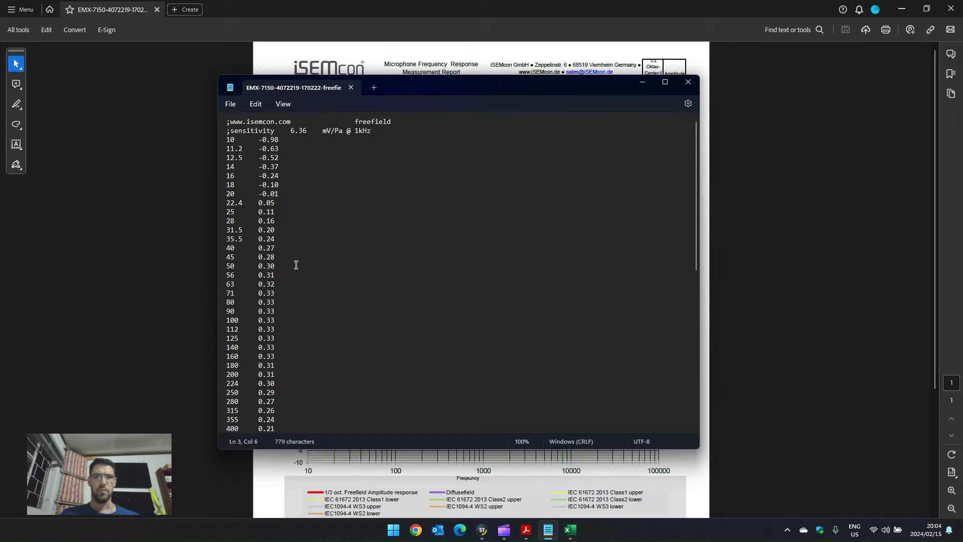
left_click(484, 530)
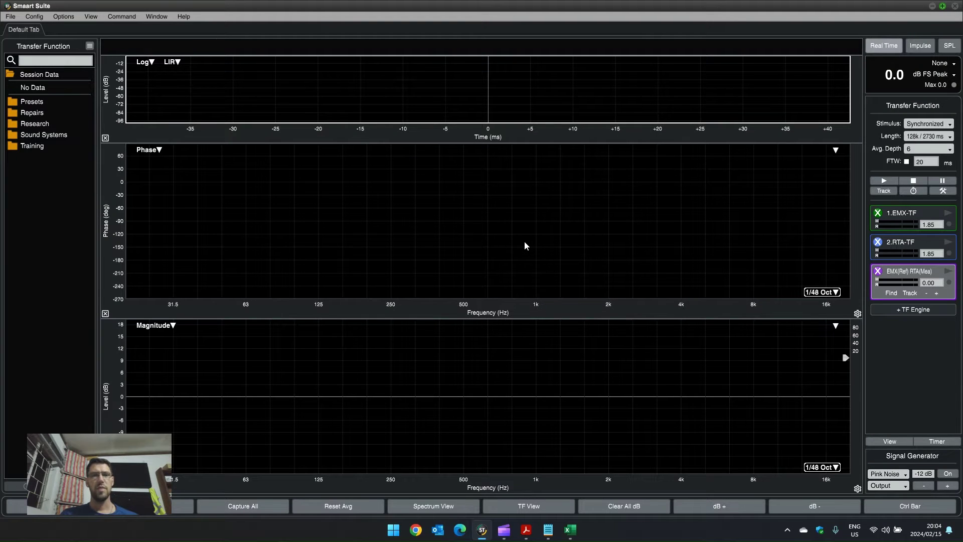
left_click(38, 18)
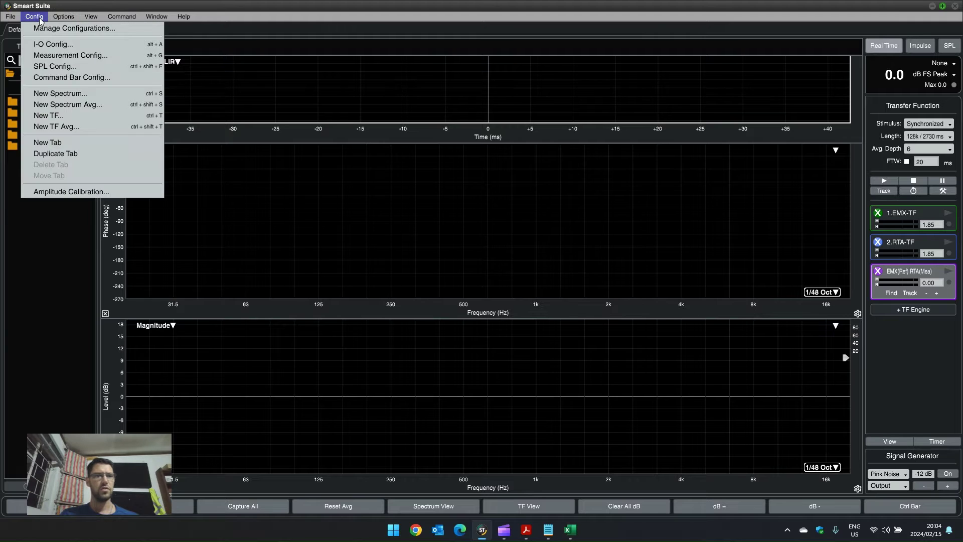
mouse_move(64, 20)
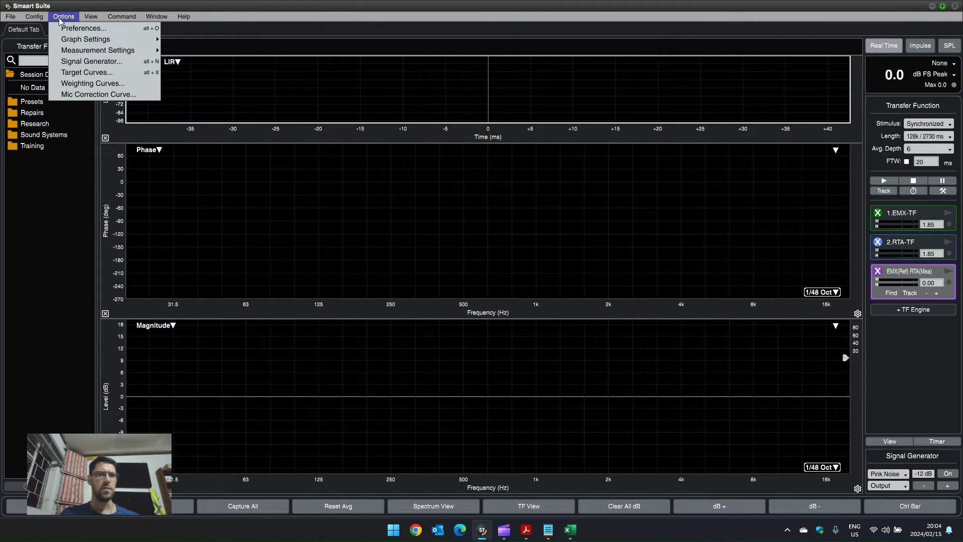
left_click(91, 95)
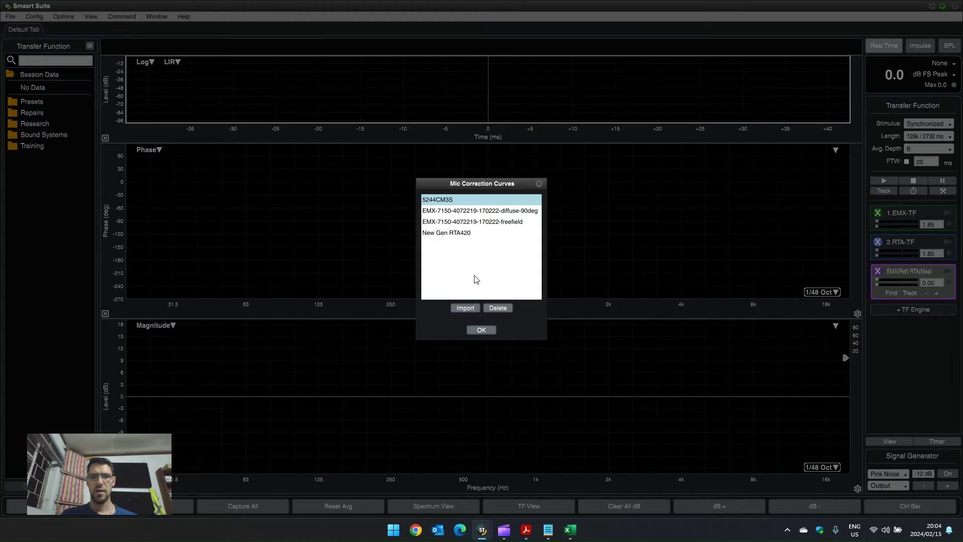
left_click(466, 308)
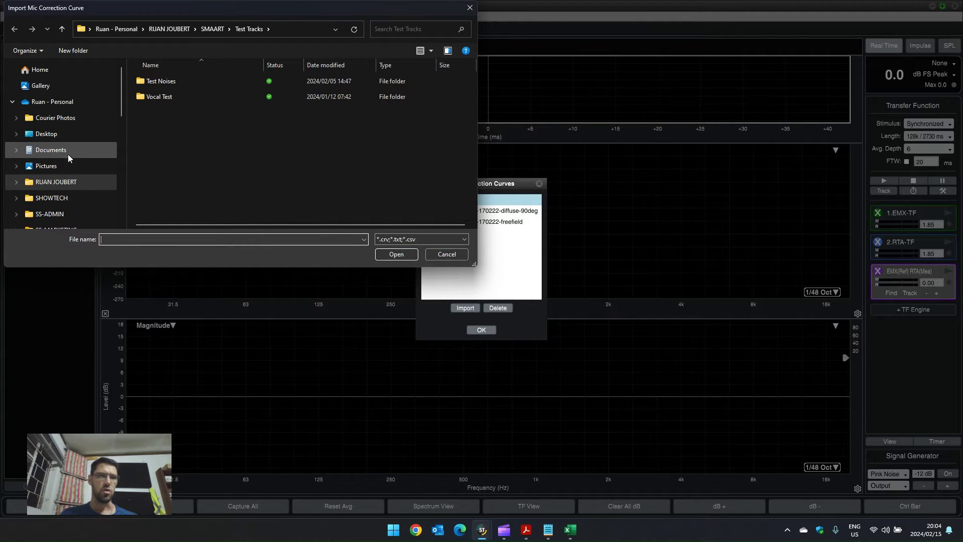
left_click(57, 136)
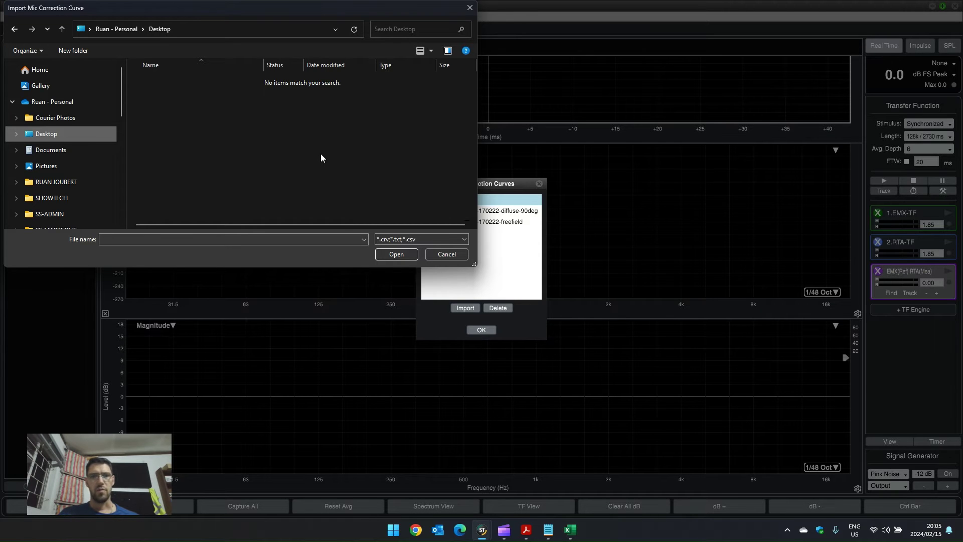
left_click(443, 257)
left_click(482, 330)
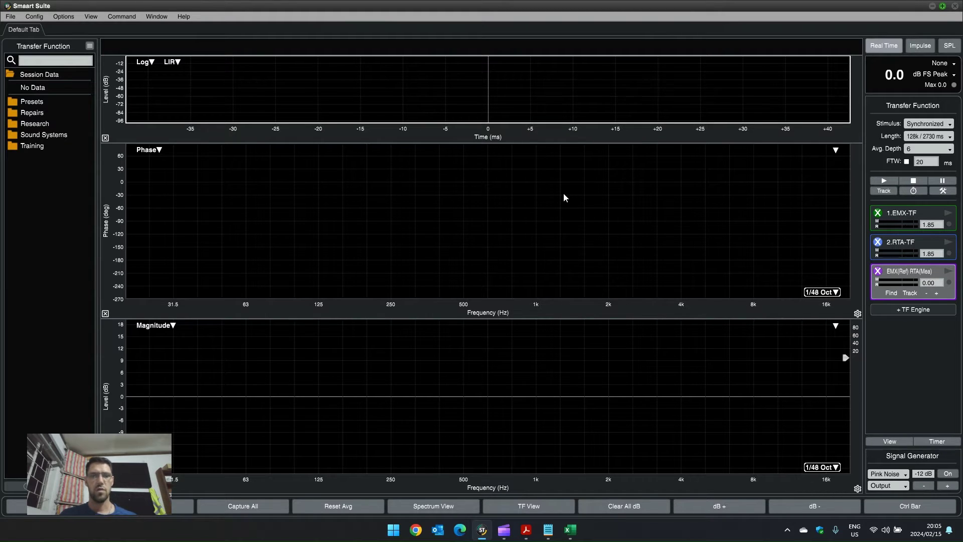
left_click(63, 16)
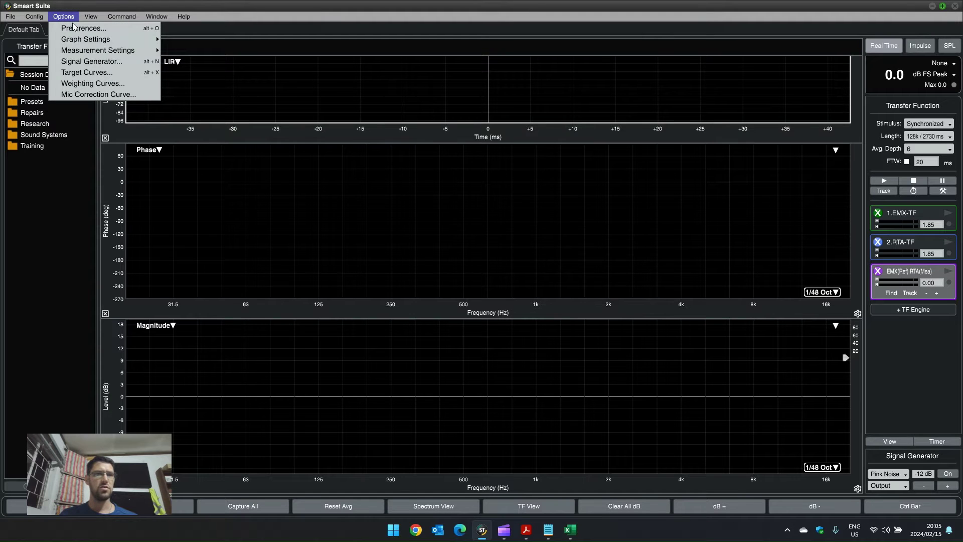
left_click(89, 94)
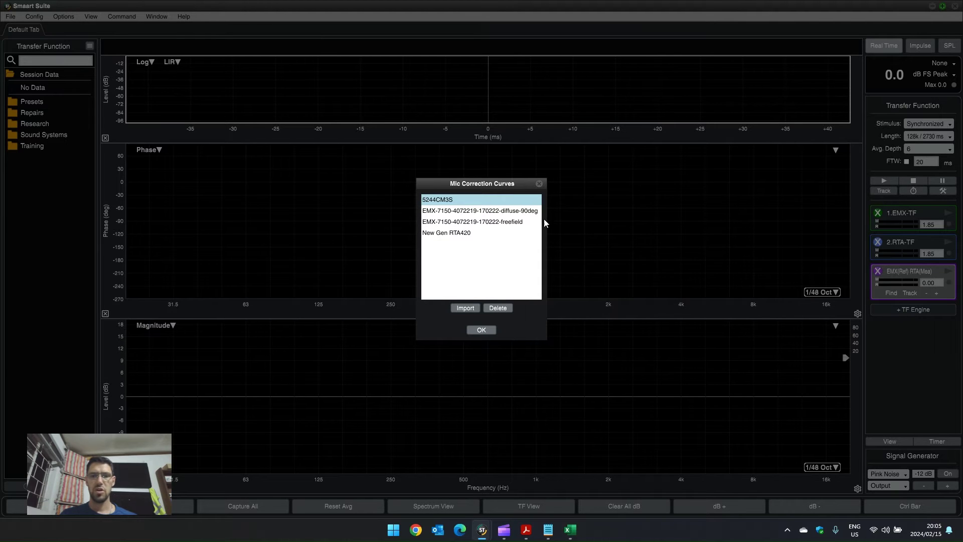
left_click(539, 184)
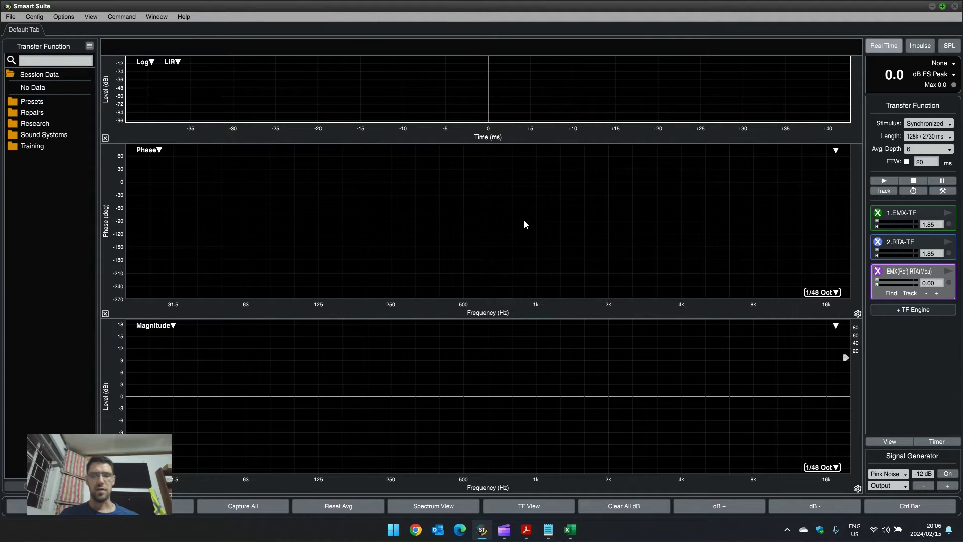
left_click(64, 16)
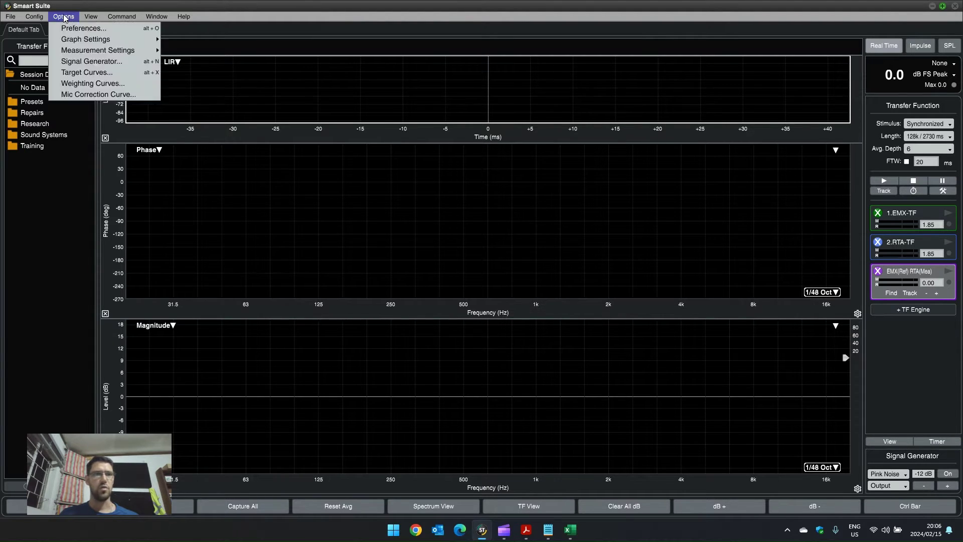
mouse_move(31, 19)
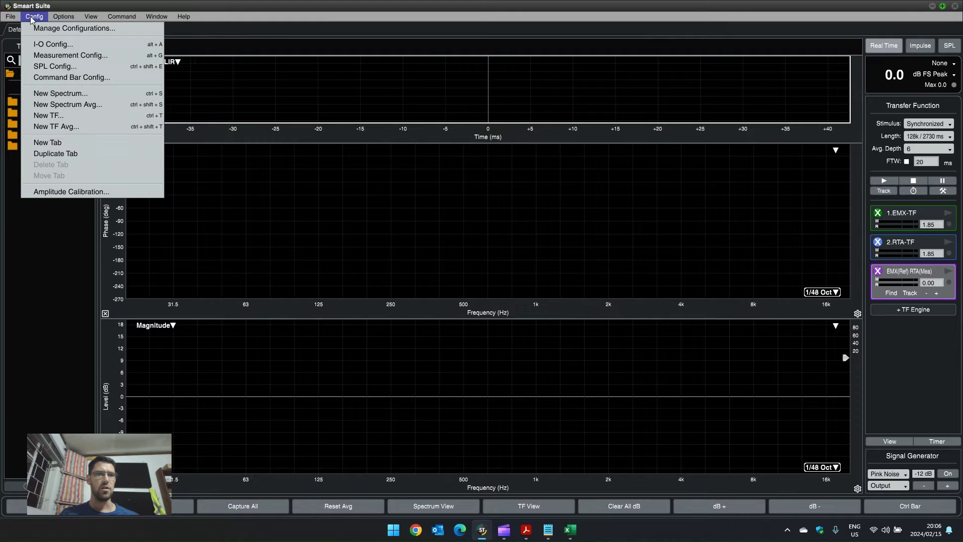
left_click(50, 45)
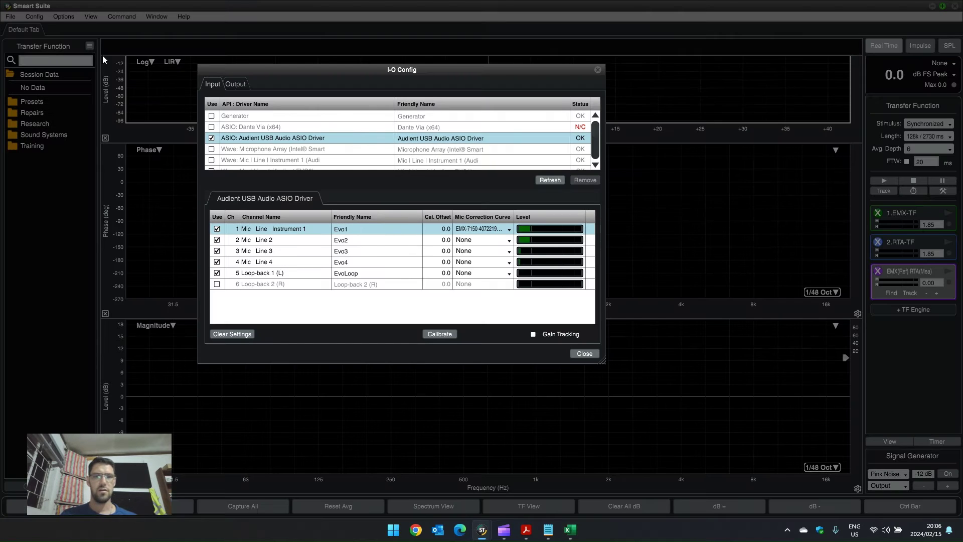
left_click(478, 230)
left_click(479, 238)
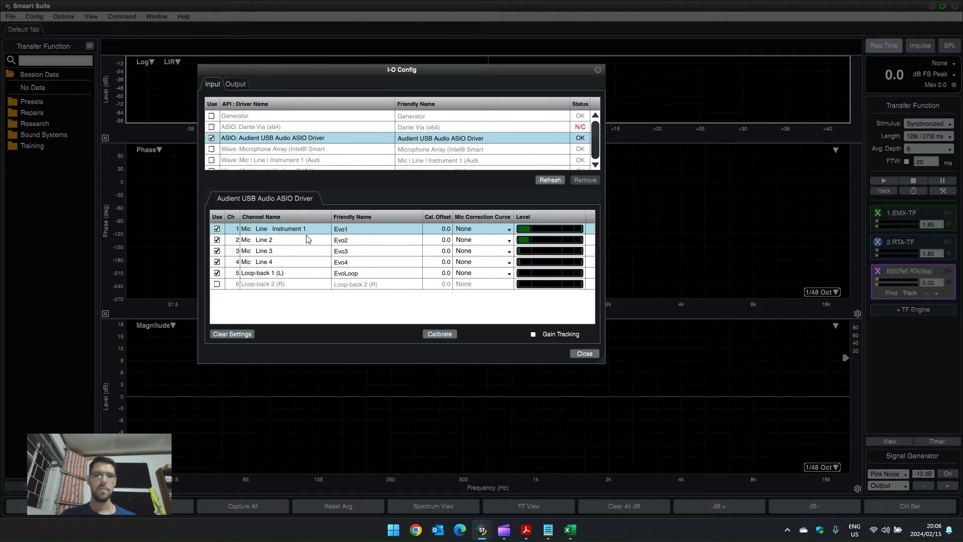
left_click(471, 230)
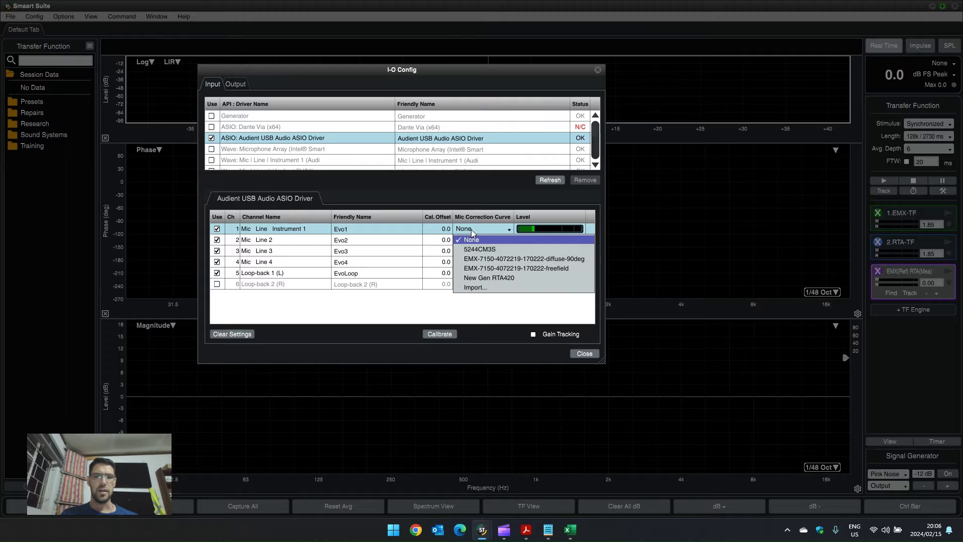
left_click(552, 259)
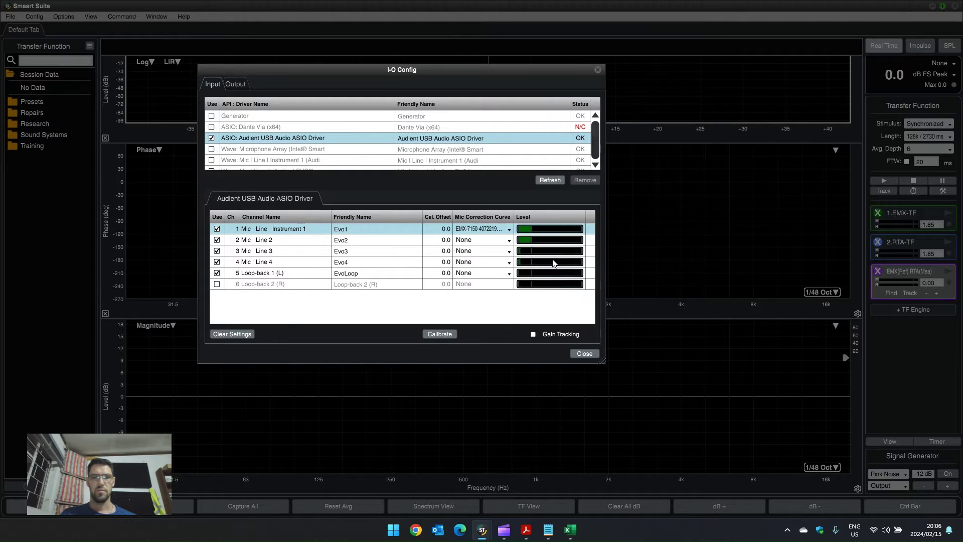
left_click(578, 354)
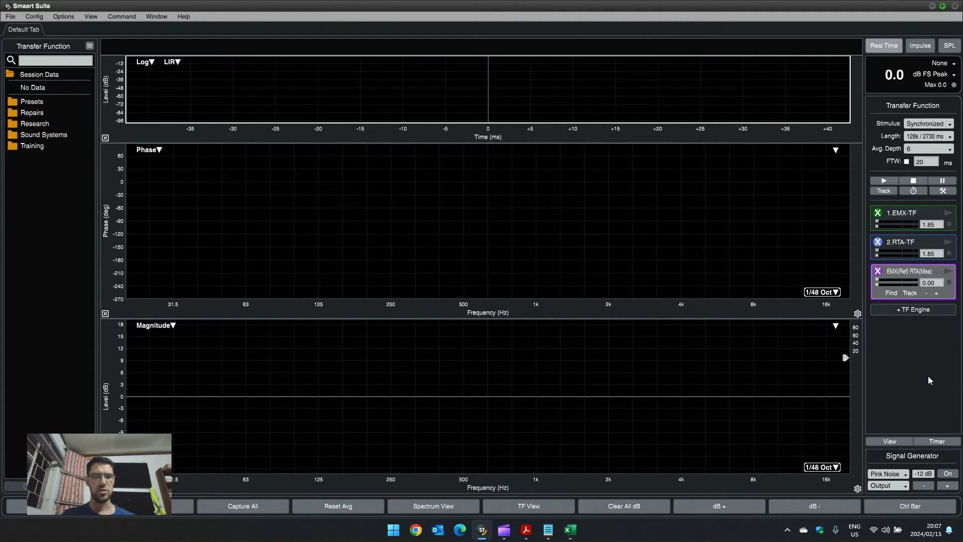
Switch to the Spectrum view with S and set Evo1's Mic Correction Curve to None in I-O Config
key("s")
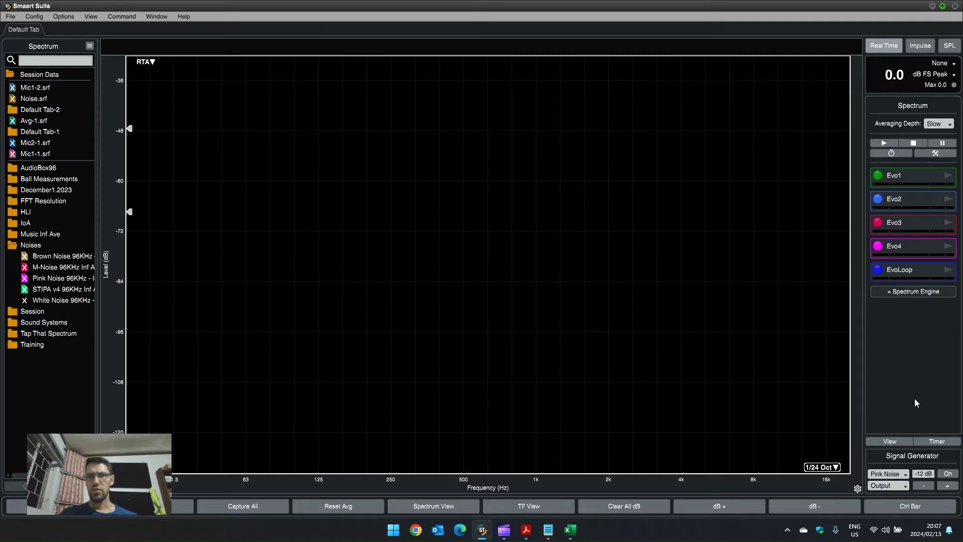
left_click(924, 177)
left_click(488, 230)
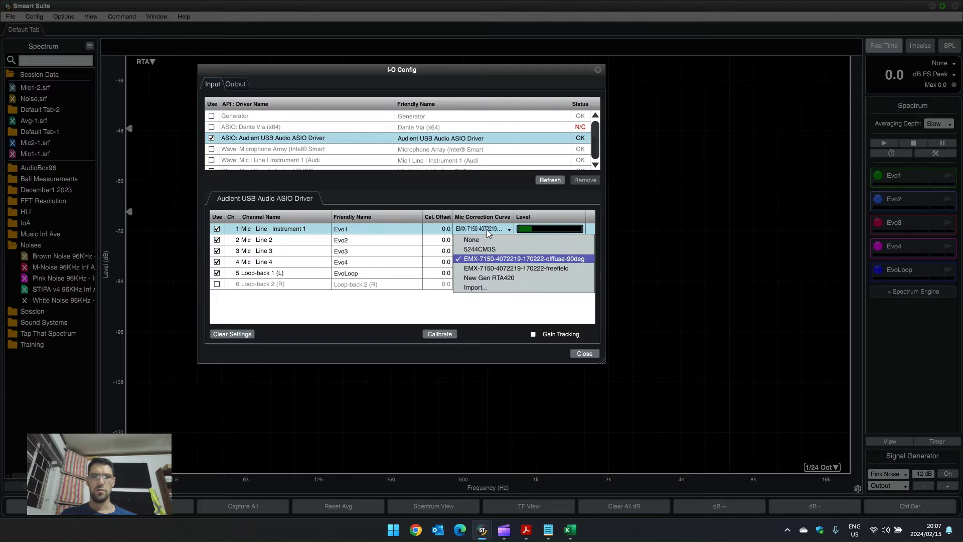
left_click(487, 239)
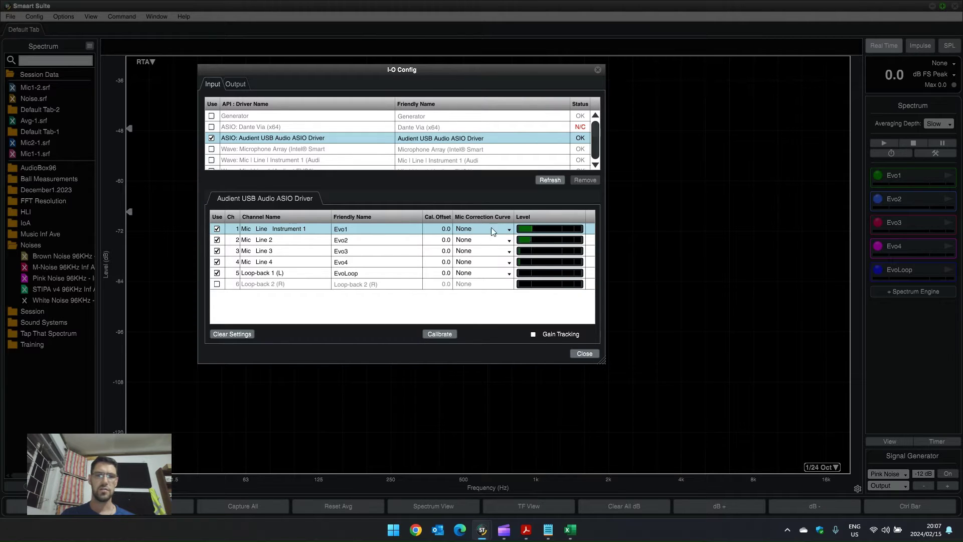
left_click(585, 354)
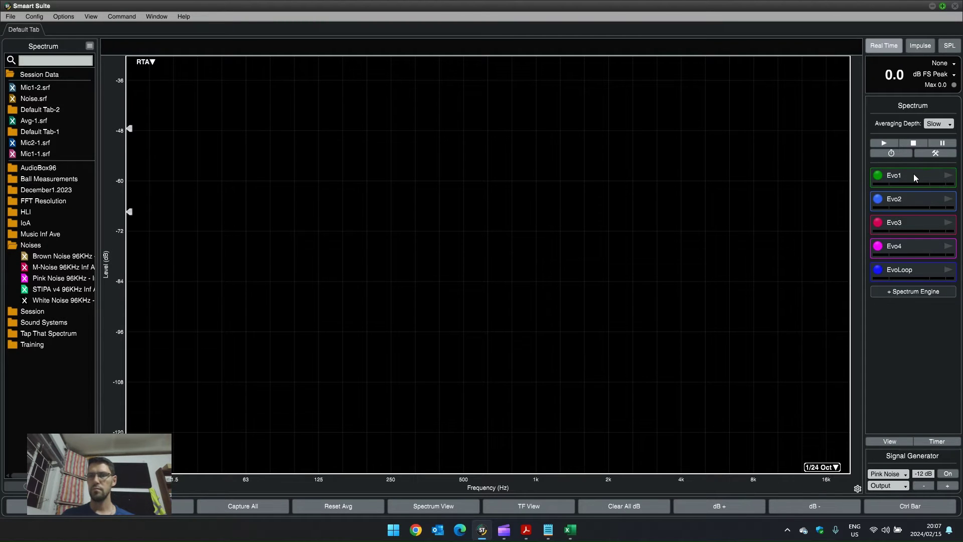
Start the Evo1 spectrum, overlay the Evo2 mic trace, and collapse the Noises folder
left_click(949, 177)
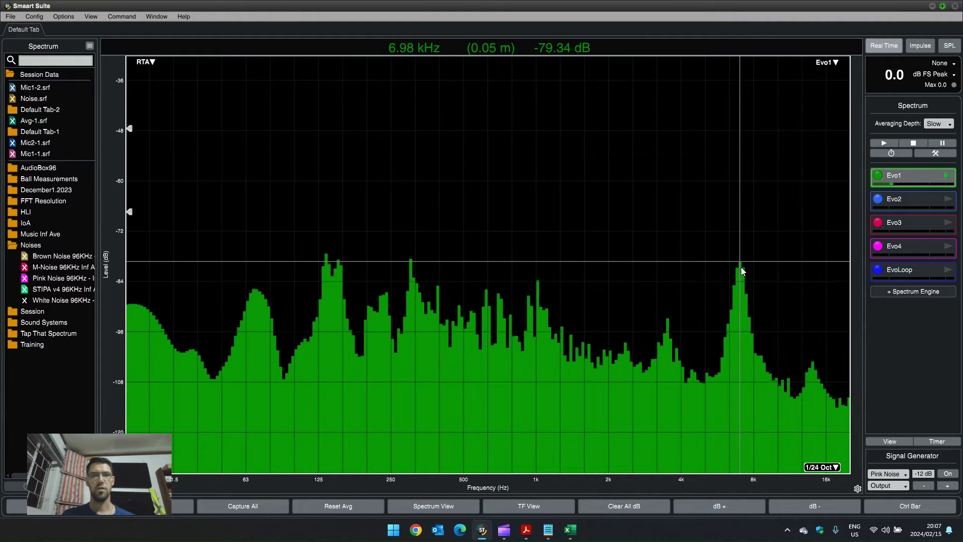
left_click(929, 204)
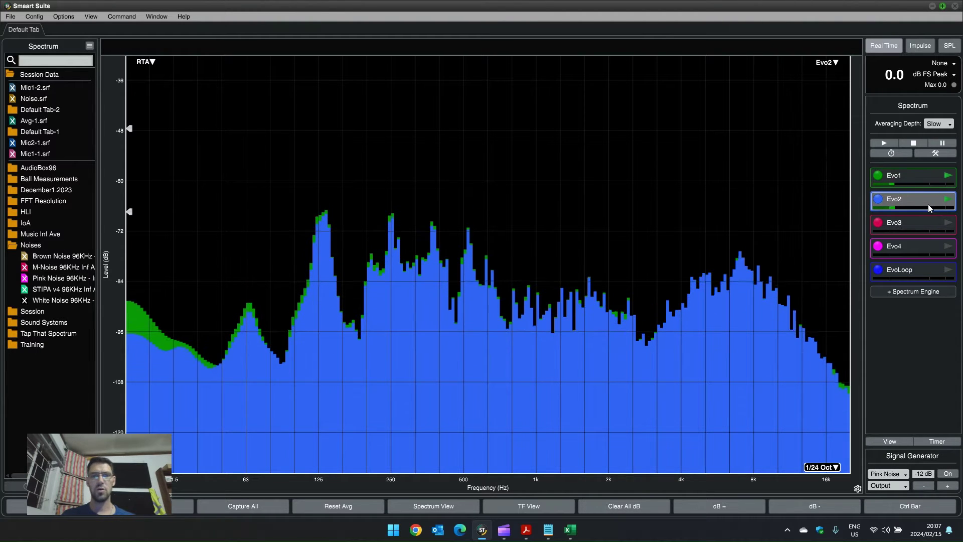
left_click(9, 248)
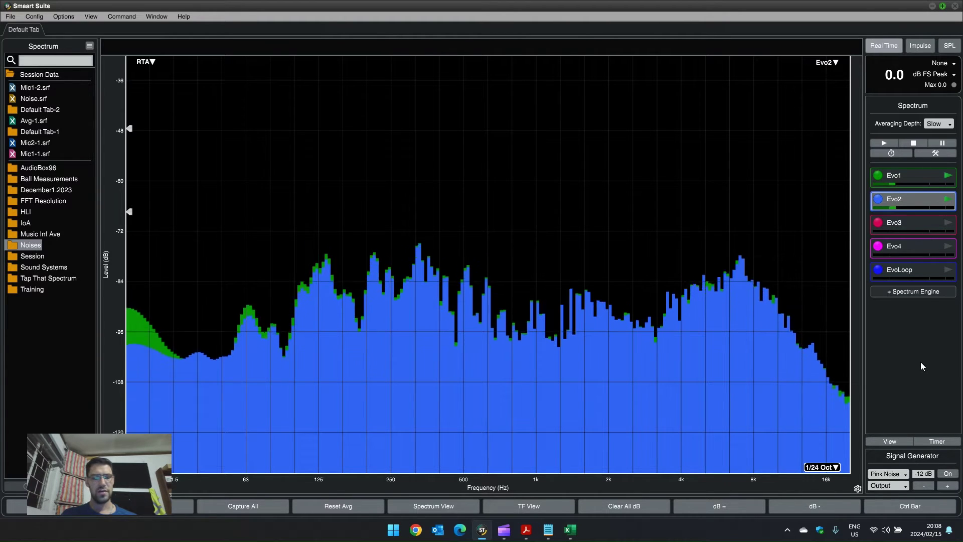
Turn on the pink noise generator, compare the Evo1/Evo2 traces, and set averaging depth to 5
key("alt+n")
left_click(911, 177)
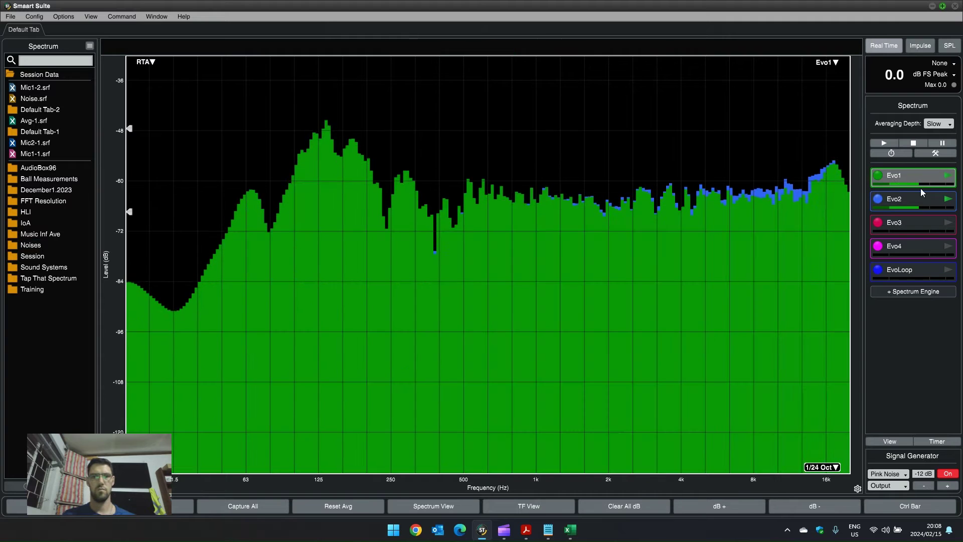
left_click(916, 195)
left_click(920, 179)
left_click(920, 197)
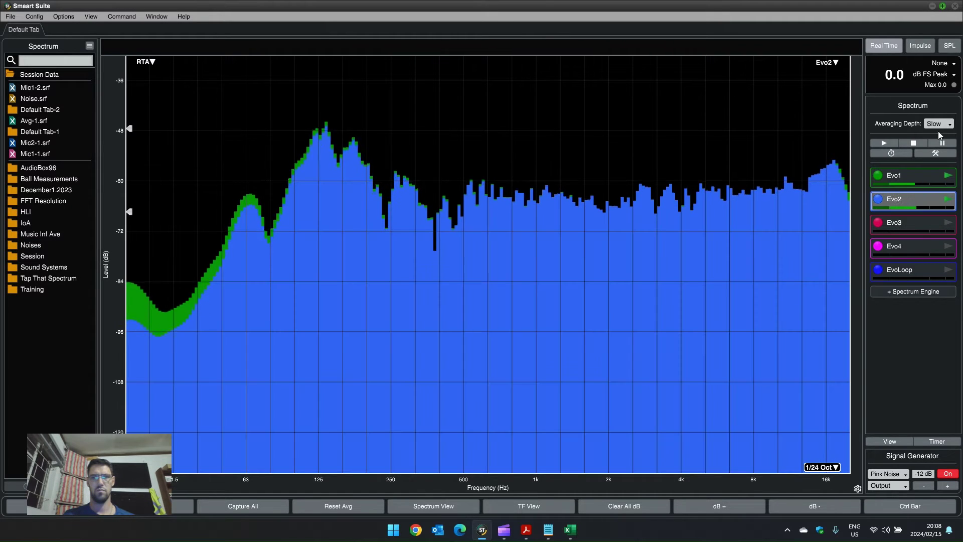
left_click(939, 126)
left_click(937, 180)
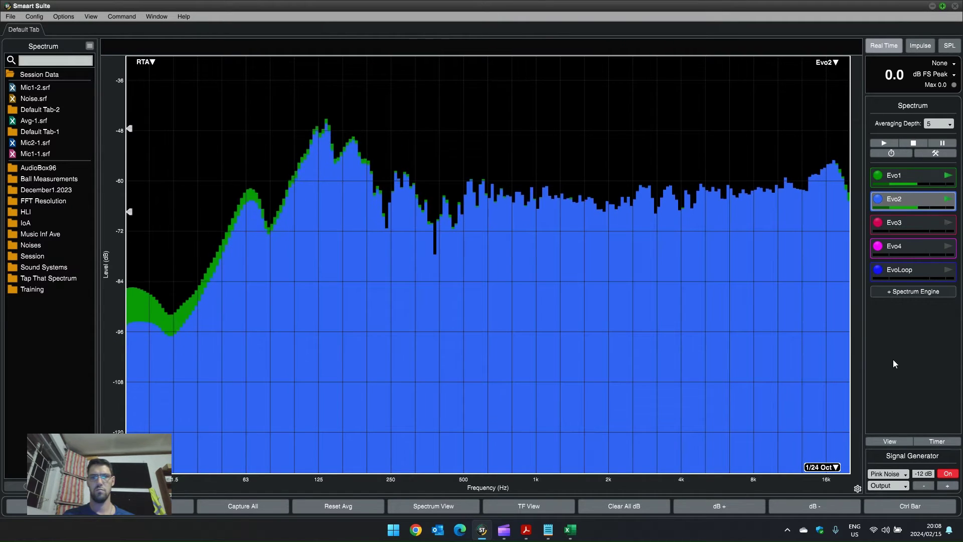
Capture both live traces as a group named 'Mic Compare'
key("shift+space")
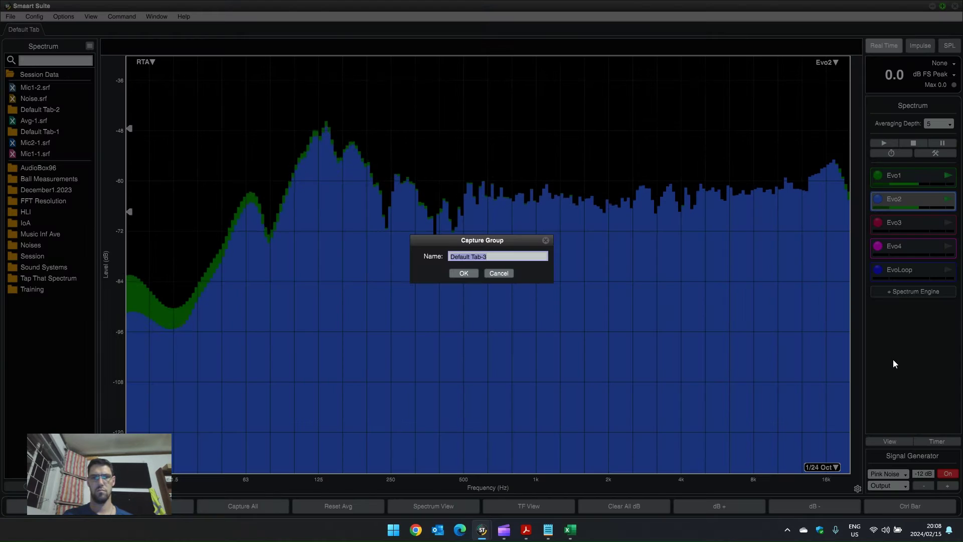
type("Mic Compario")
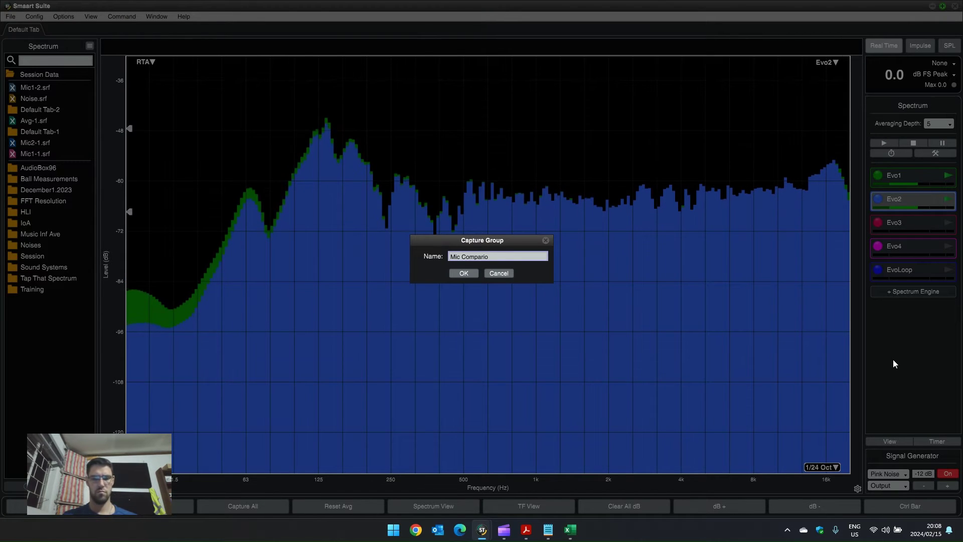
key("BackSpace")
key("BackSpace")
type("e")
key("Return")
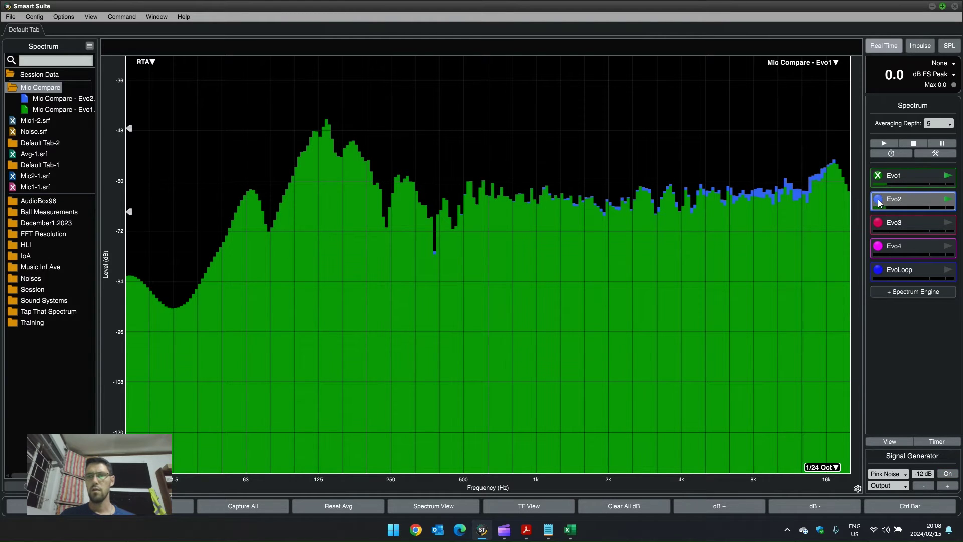
Widen the session list and display the Mic Compare captures at 1/48-octave resolution
left_click(44, 100)
left_click(49, 110)
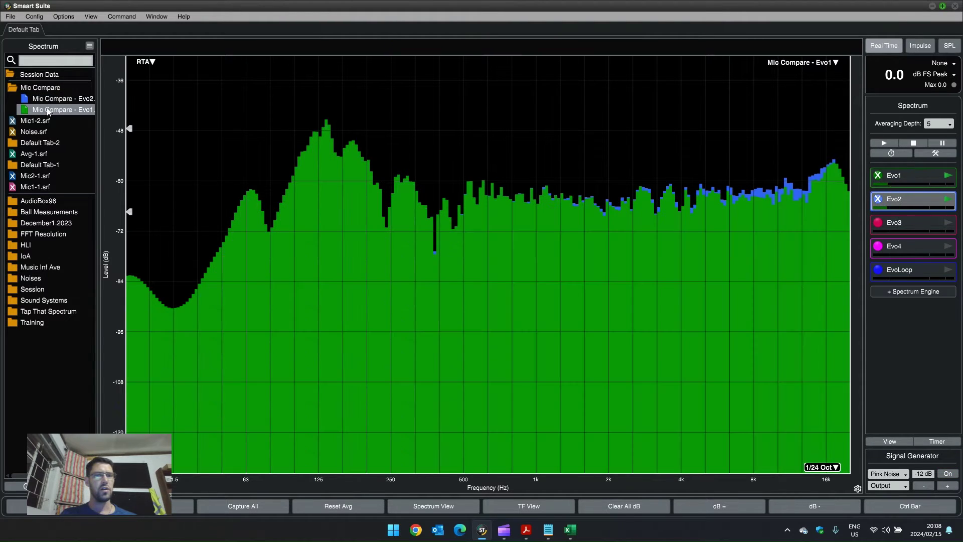
left_click(52, 99)
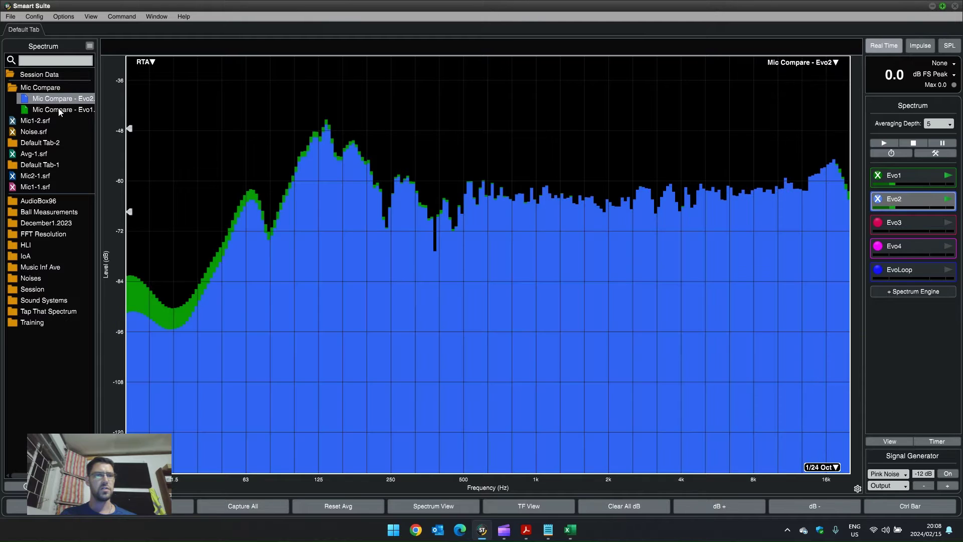
left_click(59, 110)
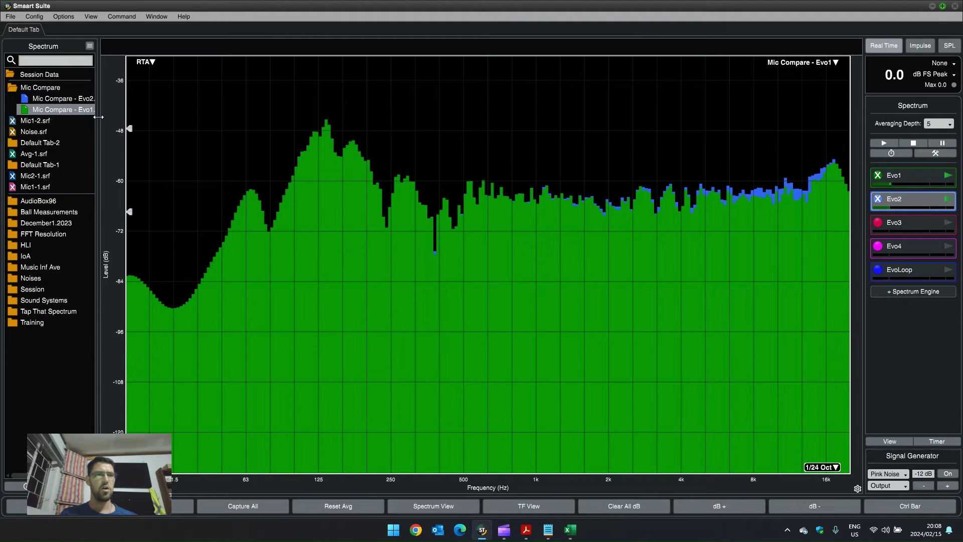
left_click_drag(99, 117, 109, 119)
left_click(76, 99)
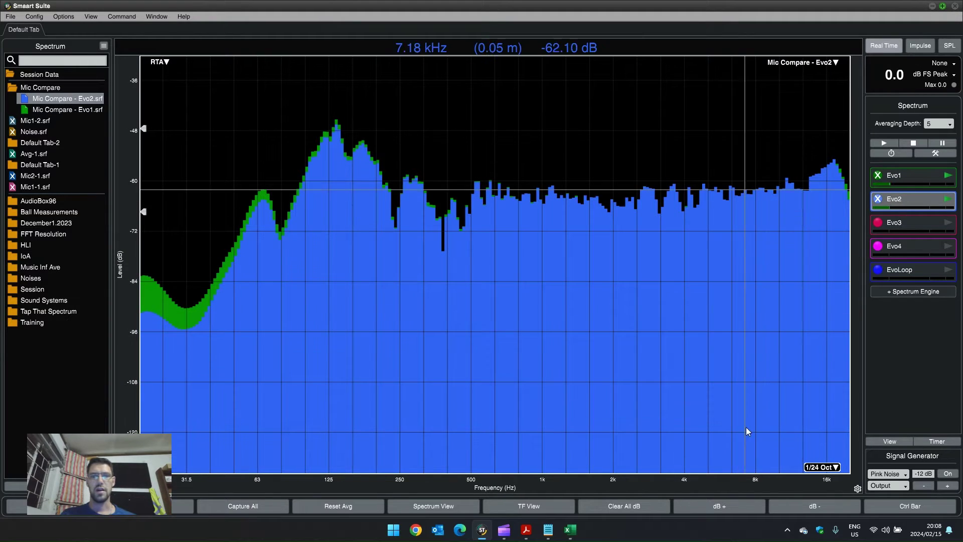
left_click(827, 468)
left_click(824, 417)
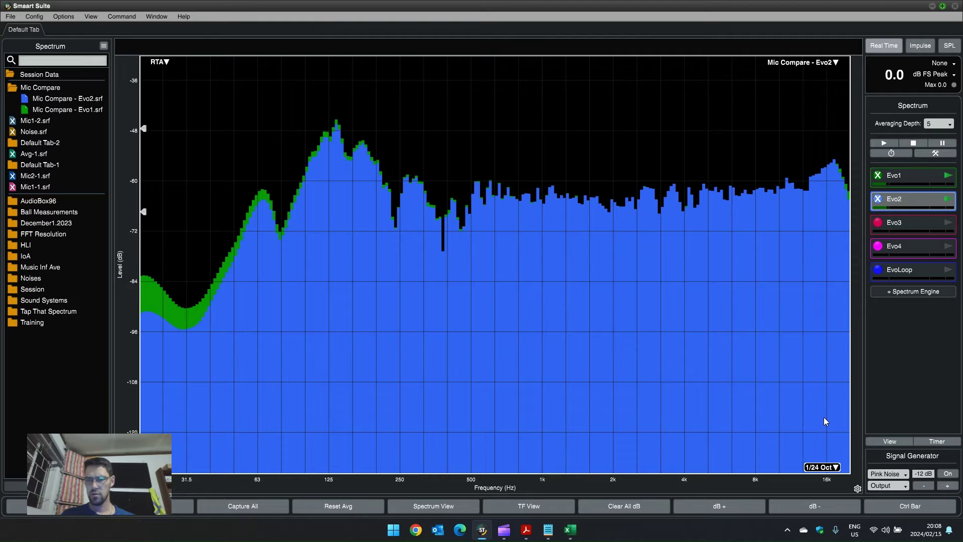
Flip between the Mic Compare - Evo1 and Evo2 traces repeatedly to compare them
left_click(48, 110)
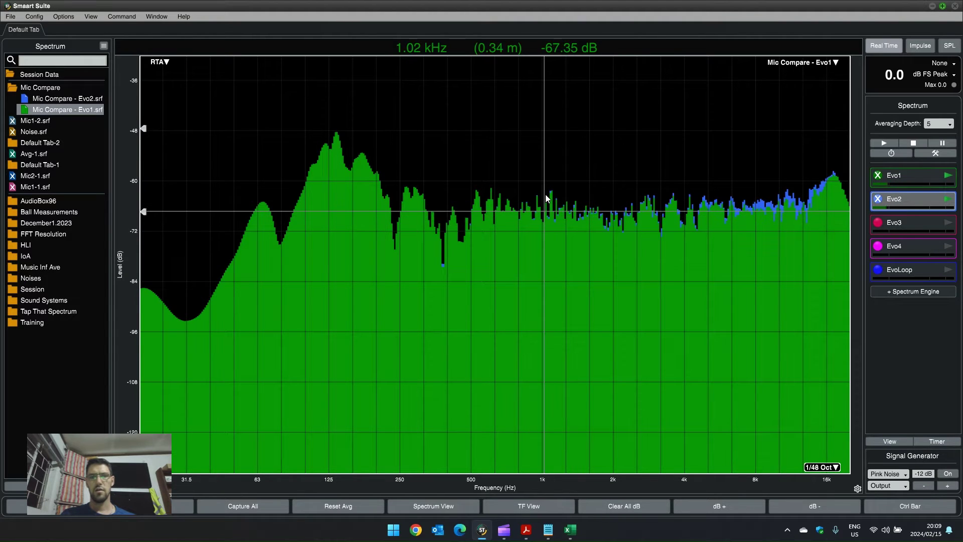
key("Down")
key("Up")
key("Down")
key("Up")
key("Down")
key("Up")
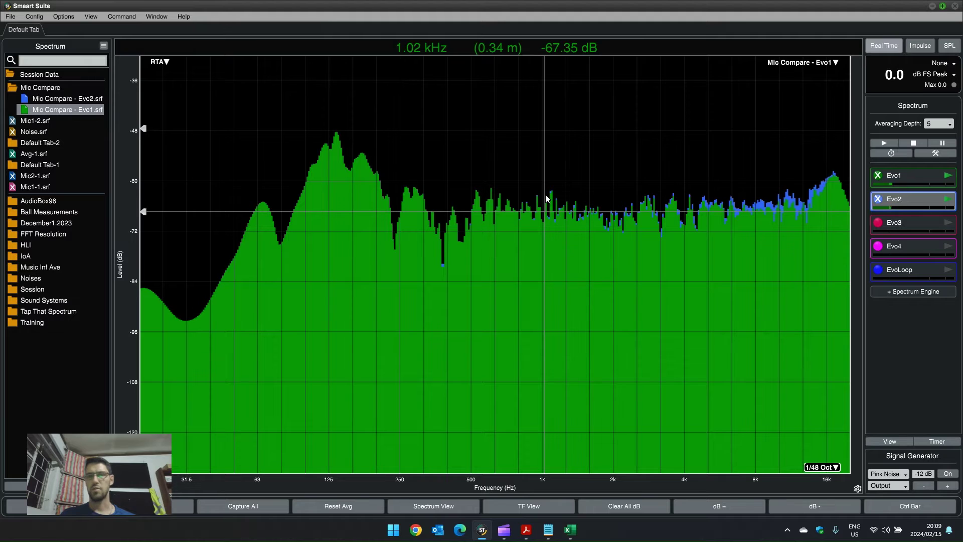
key("Down")
key("Up")
key("Down")
key("Up")
key("Down")
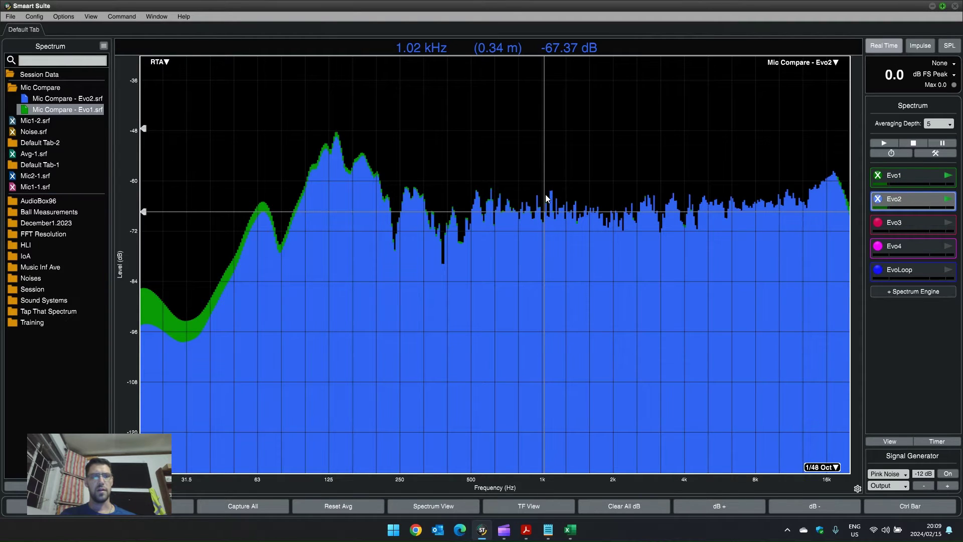
key("Up")
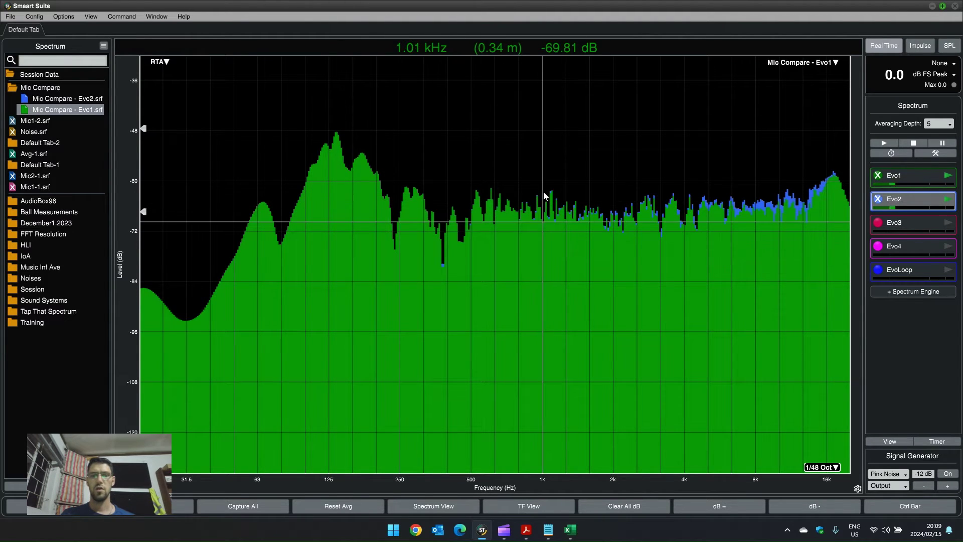
key("Down")
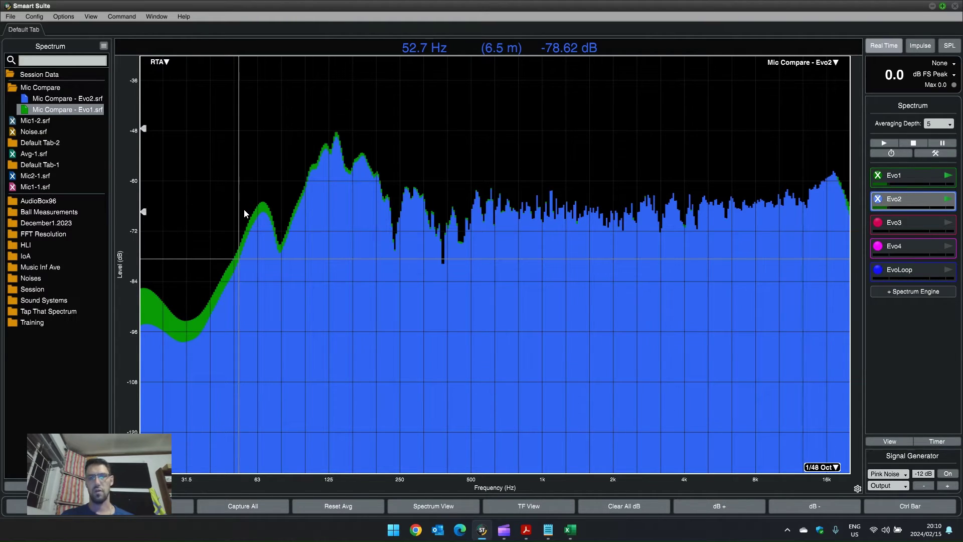
Apply the EMX-7150 diffuse-90deg correction curve to channel 1 (Evo1) in I-O Config
key("alt+i")
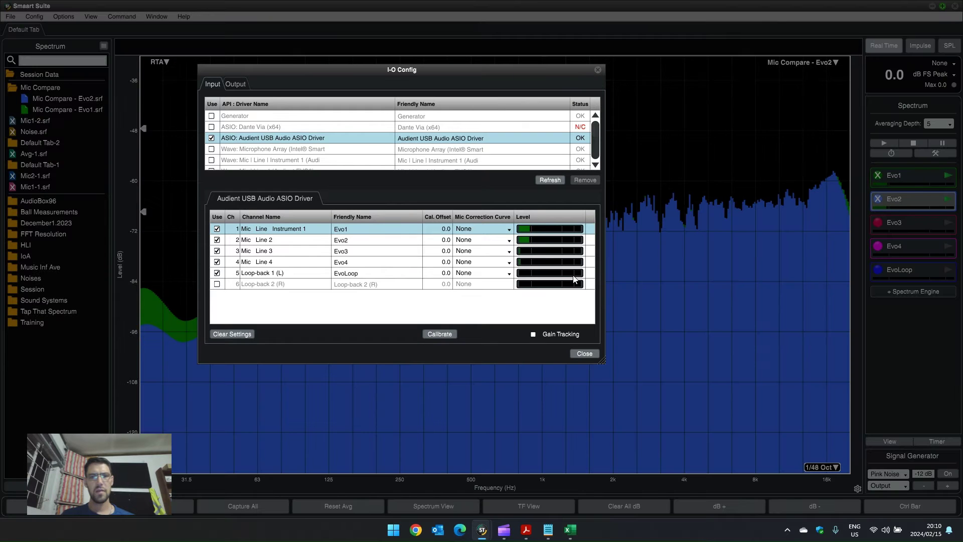
left_click(505, 230)
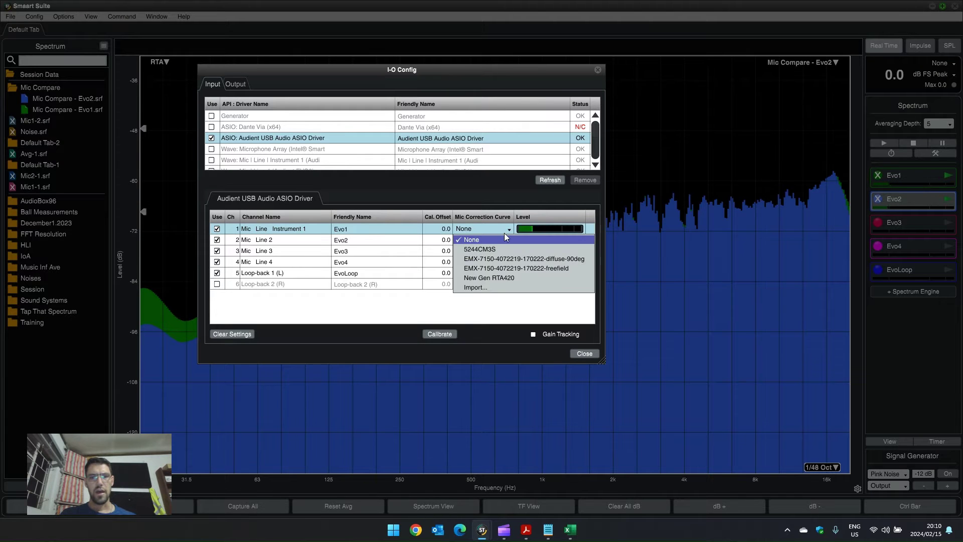
left_click(515, 260)
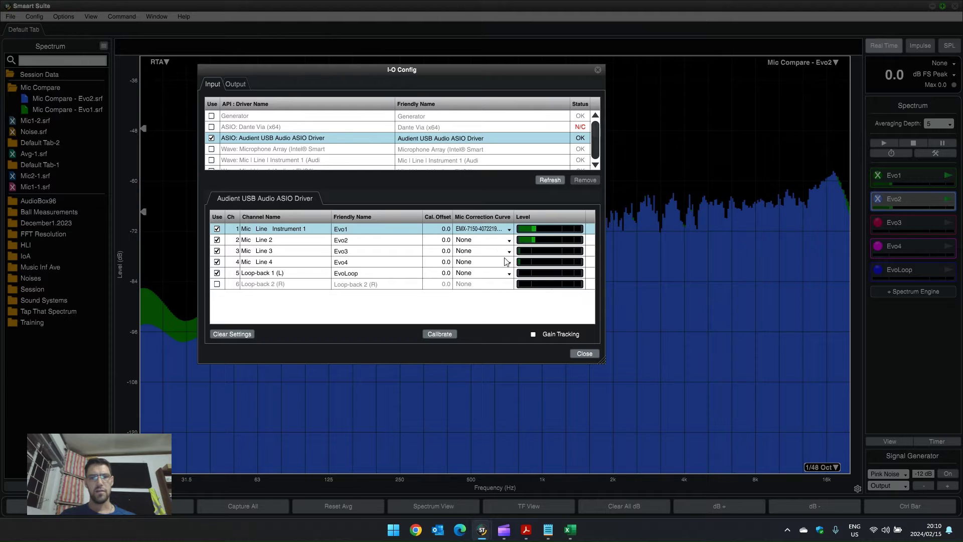
left_click(583, 355)
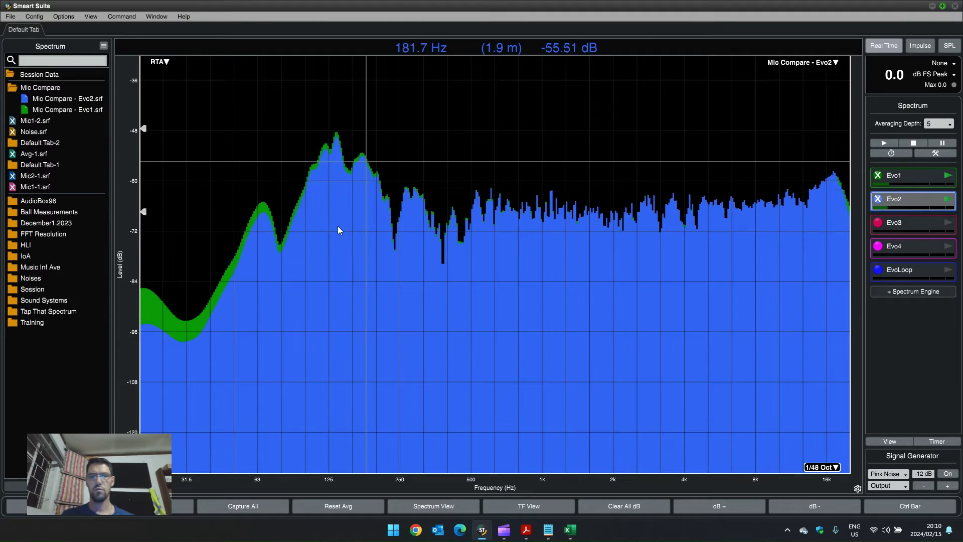
Select both Mic Compare captures for deletion, then cancel to keep them
left_click(76, 110)
left_click(80, 99, "ctrl")
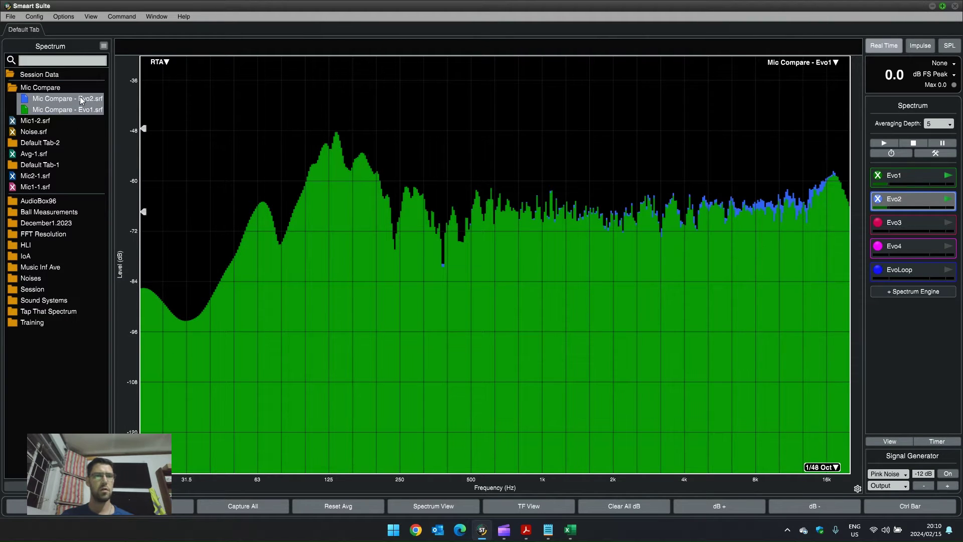
key("Delete")
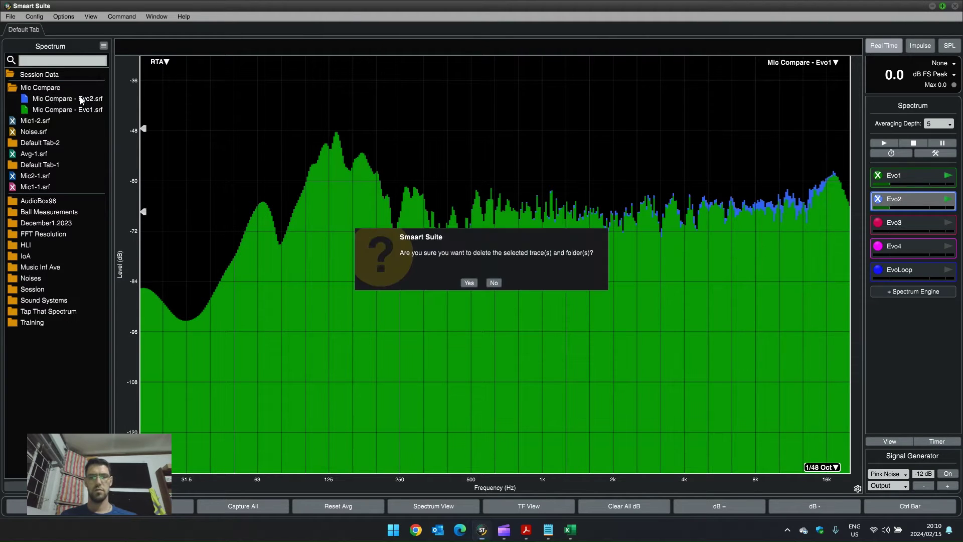
left_click(494, 284)
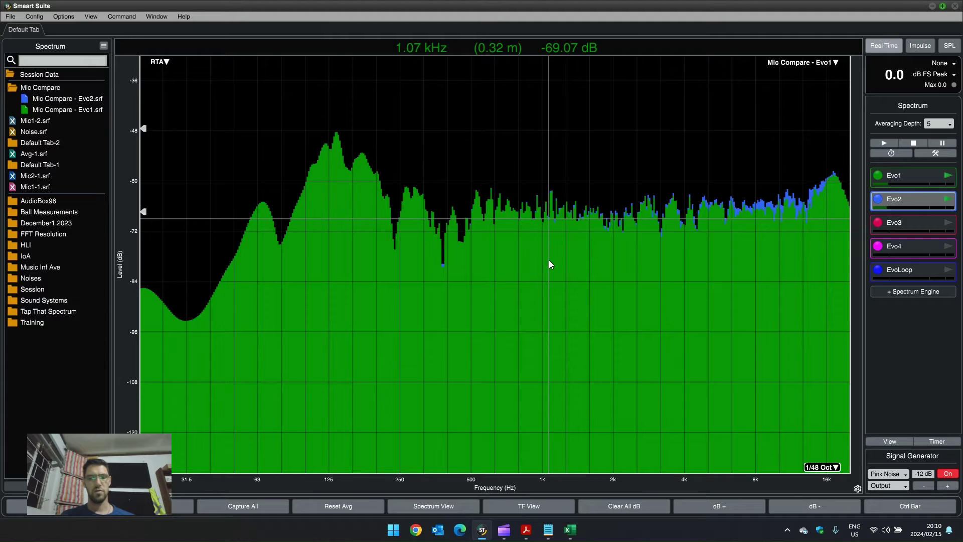
Bring live Evo1 to the front and capture both spectra as group 'Mic Compare EMX-Diff MCC'
left_click(67, 109)
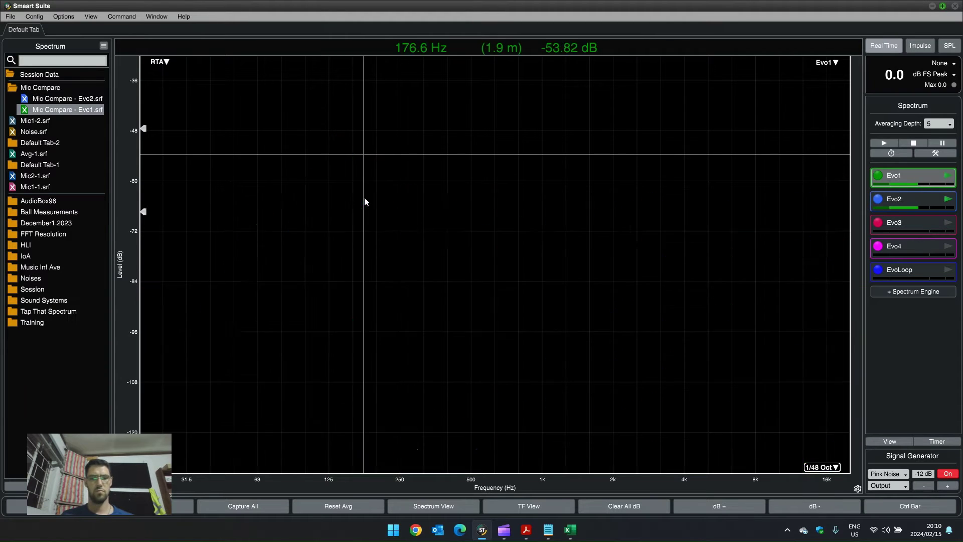
left_click(898, 200)
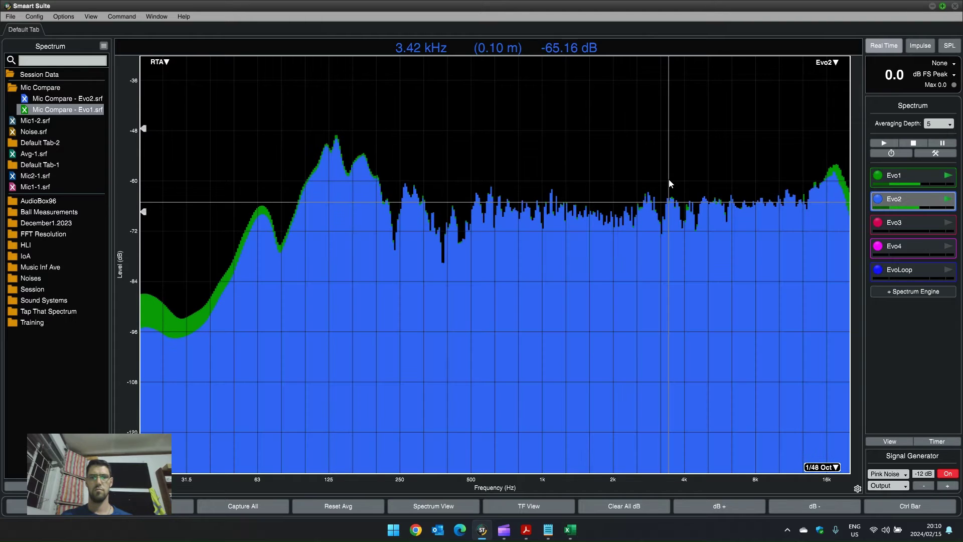
key("Up")
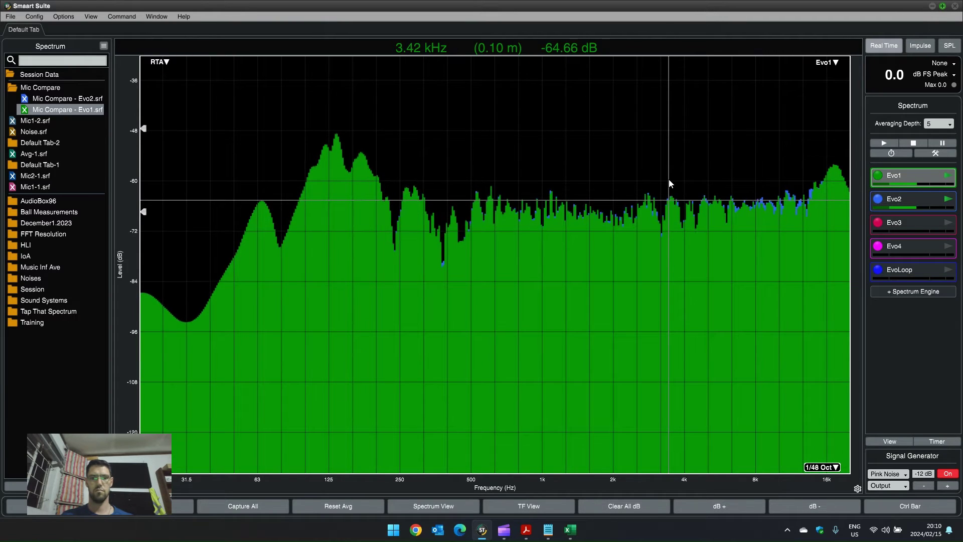
key("shift+space")
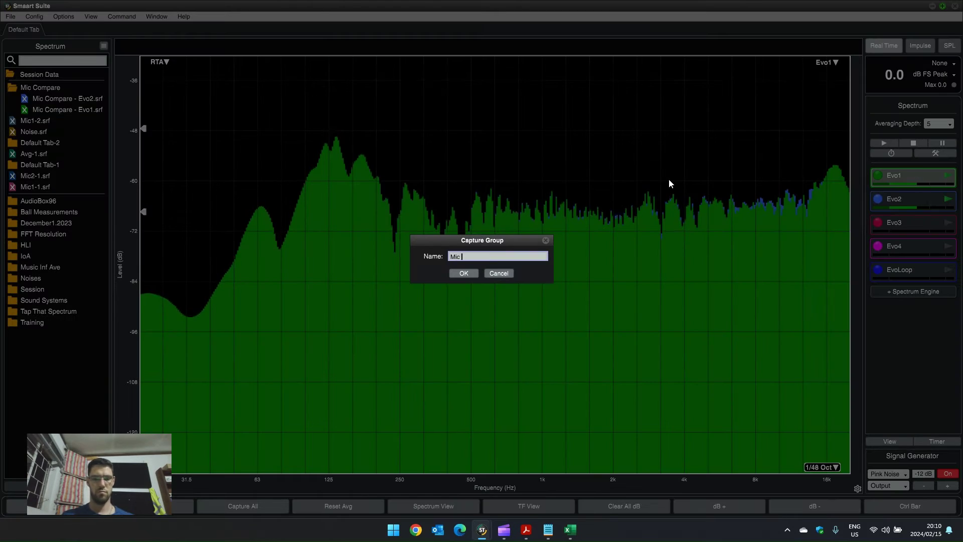
type("Compare EMX")
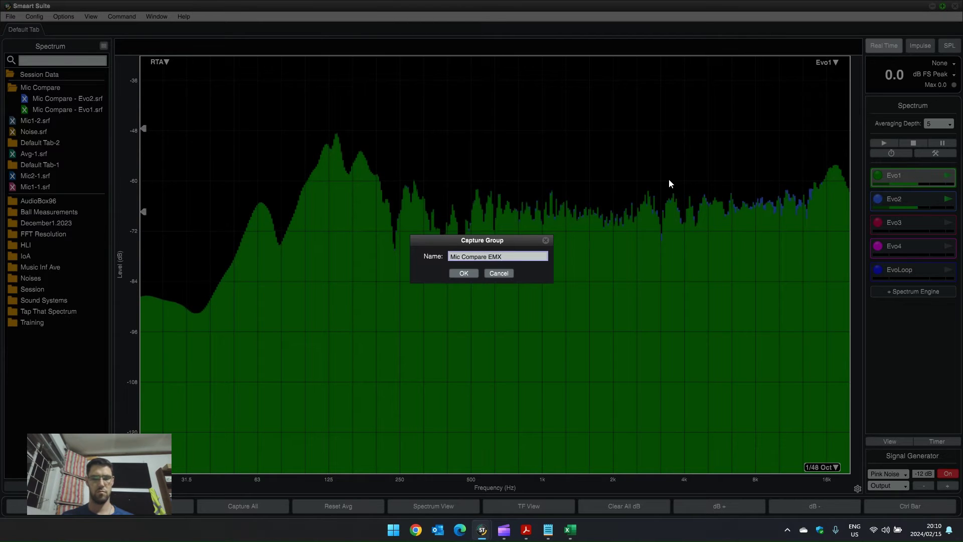
type("-Diff MCC")
key("Return")
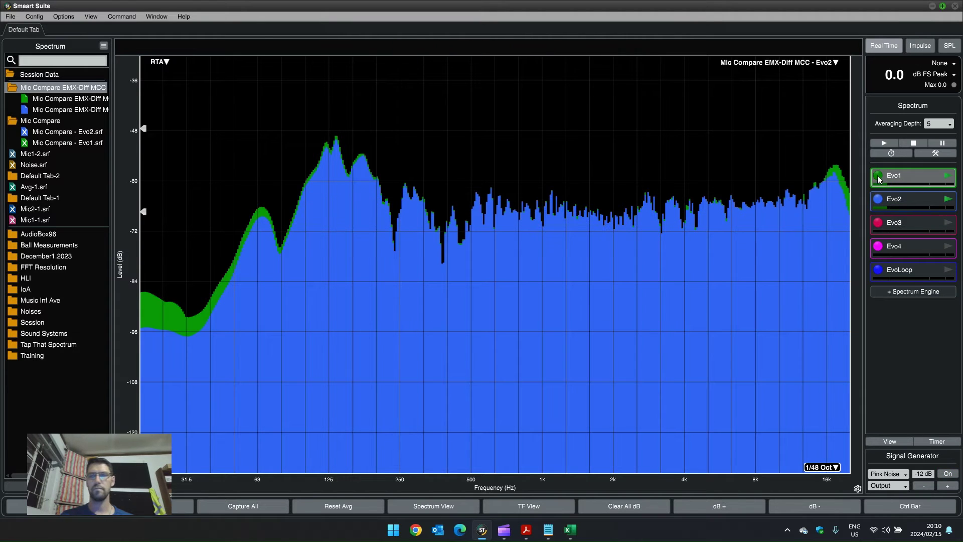
Alternate the captured Evo1 and Evo2 traces, including the EMX-Diff pair, to compare them
left_click(71, 100)
left_click(75, 110)
left_click(76, 100)
left_click(82, 109)
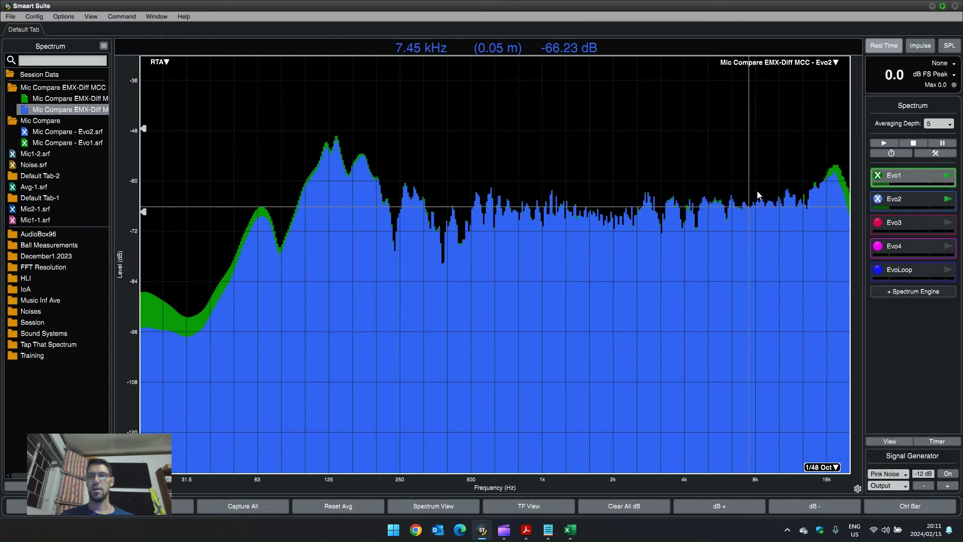
left_click(75, 99)
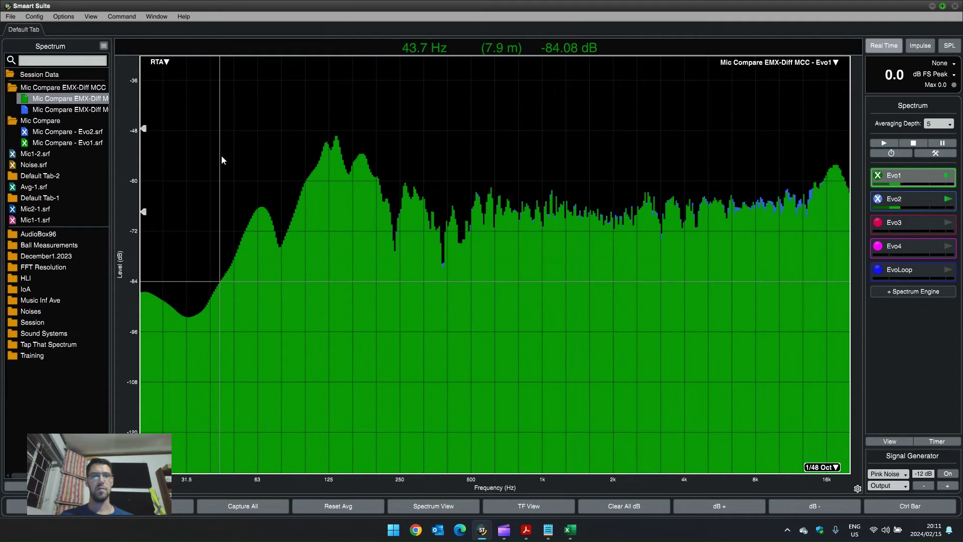
left_click(71, 110)
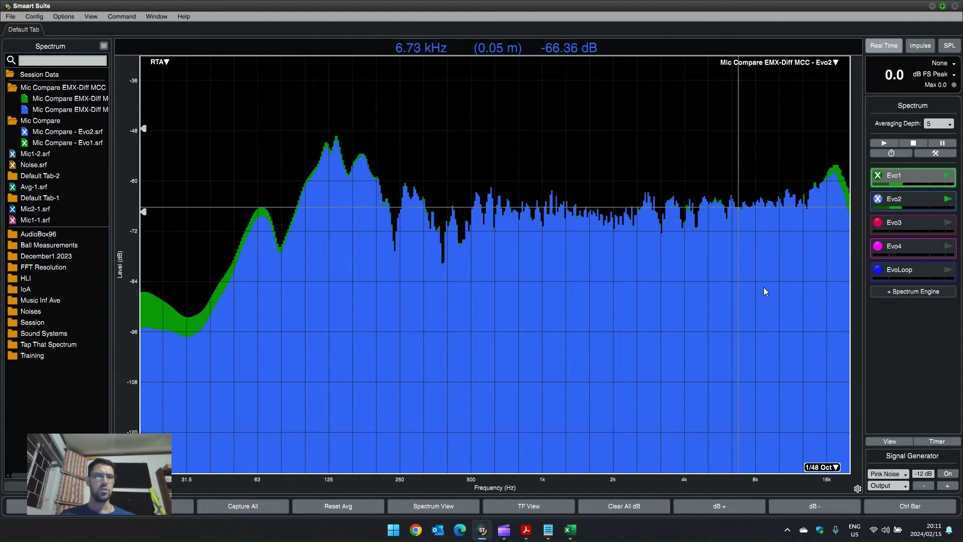
Switch to Transfer Function mode and expand the 1.EMX-TF, 2.RTA-TF and EMX(Ref) RTA(Mea) engines
key("t")
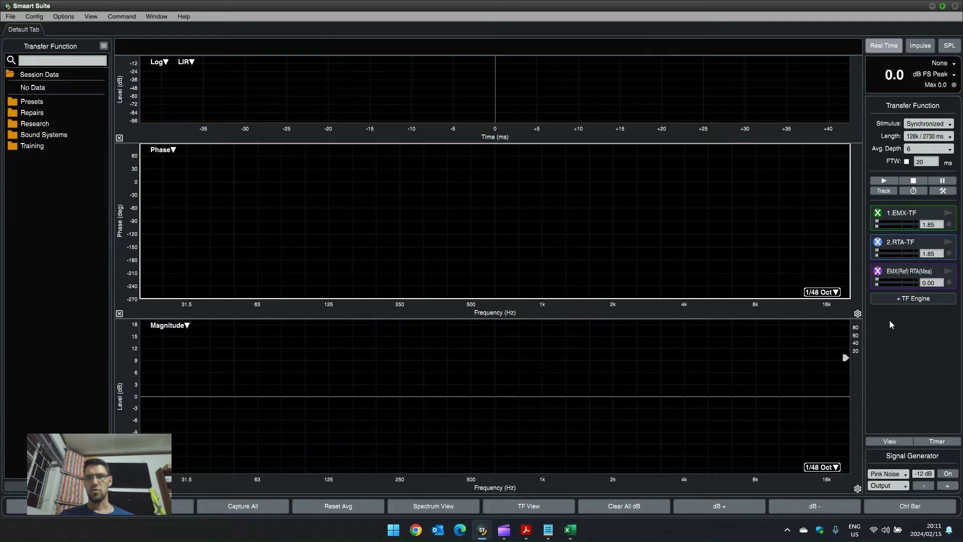
left_click(927, 216)
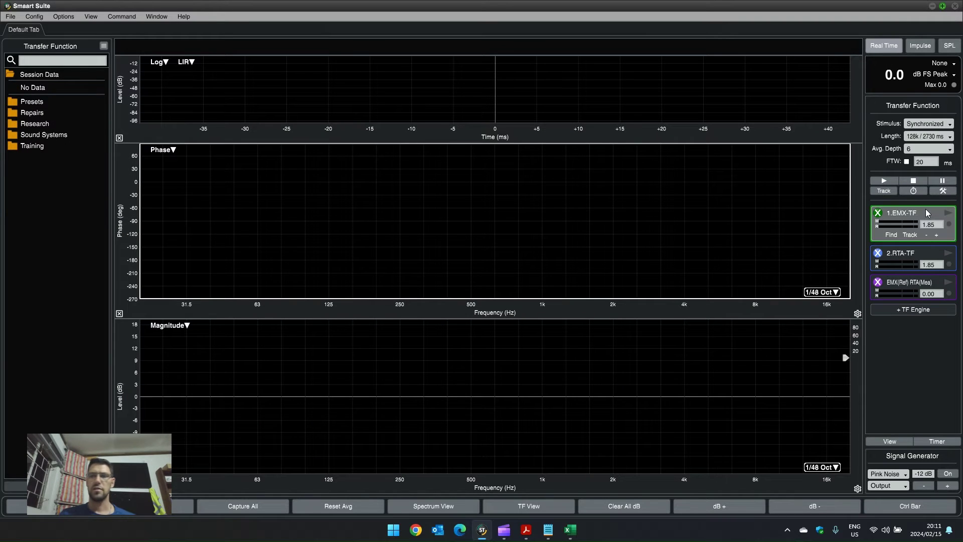
left_click(932, 253)
left_click(935, 284)
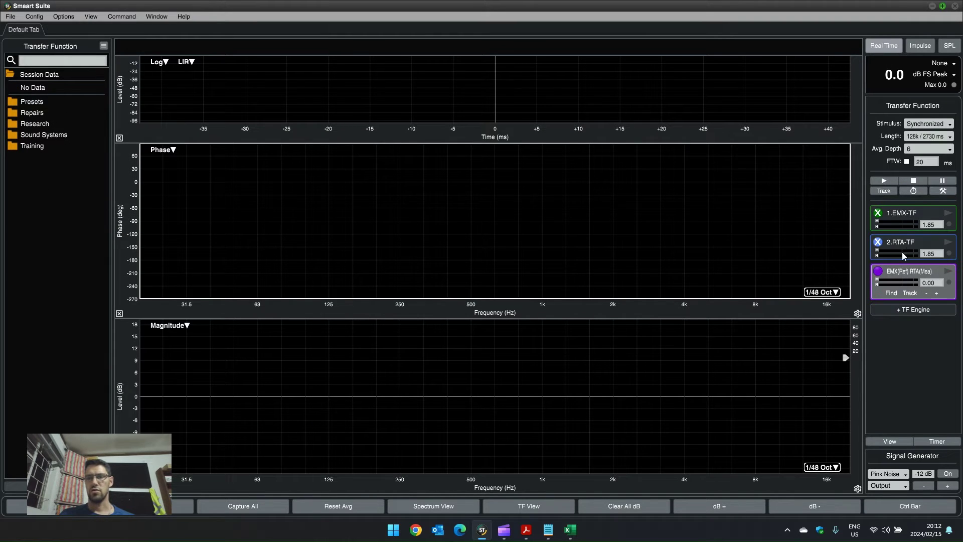
Set the EMX(Ref) RTA(Mea) engine's Reference Signal Channel to EMX7150
left_click(922, 218)
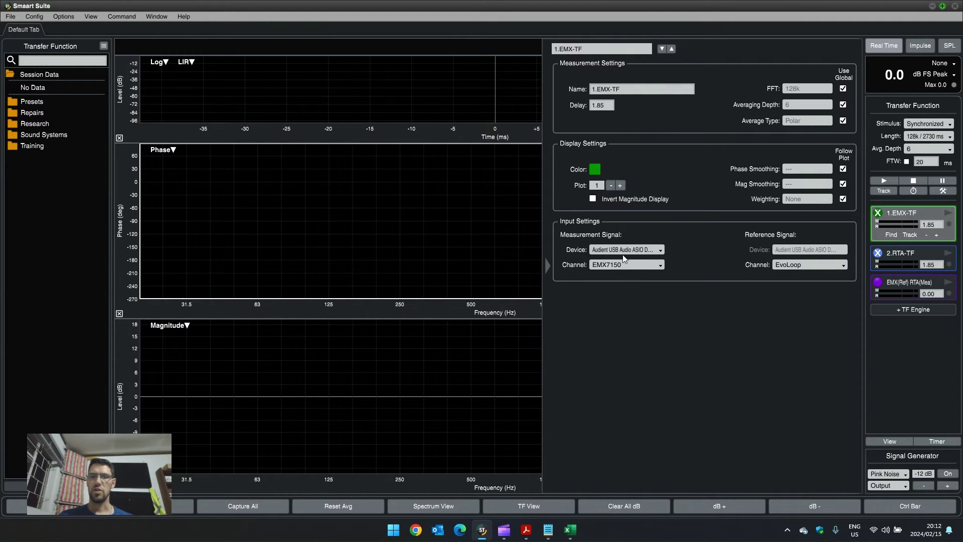
left_click(926, 252)
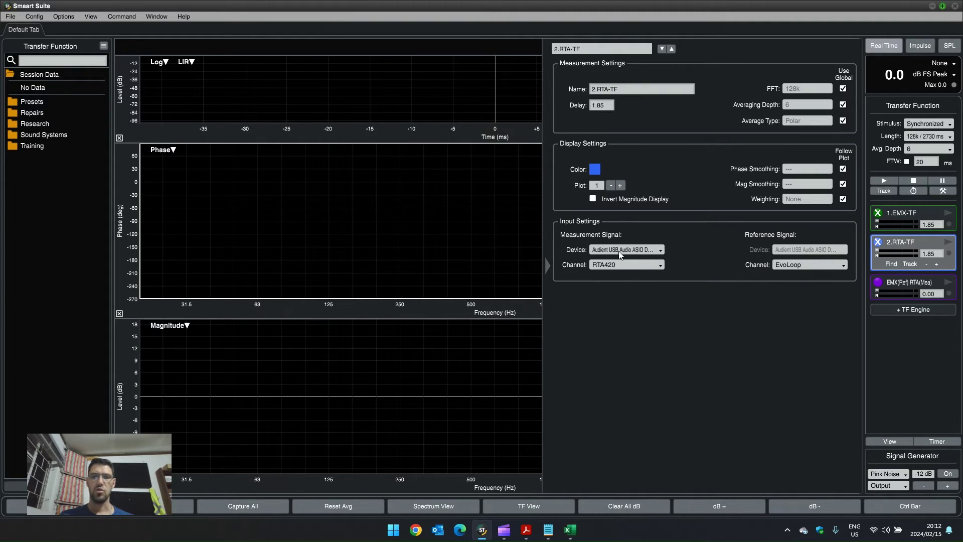
left_click(909, 279)
left_click(806, 263)
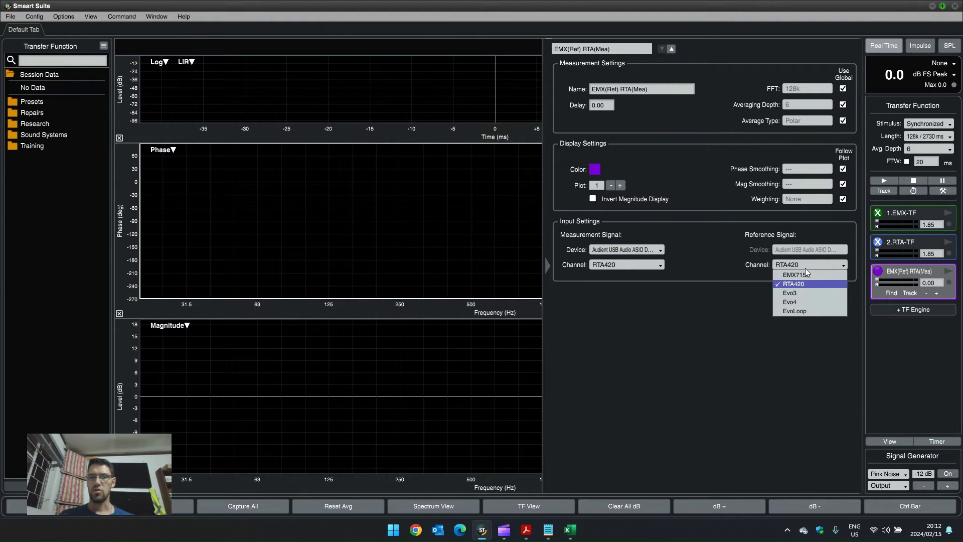
left_click(803, 277)
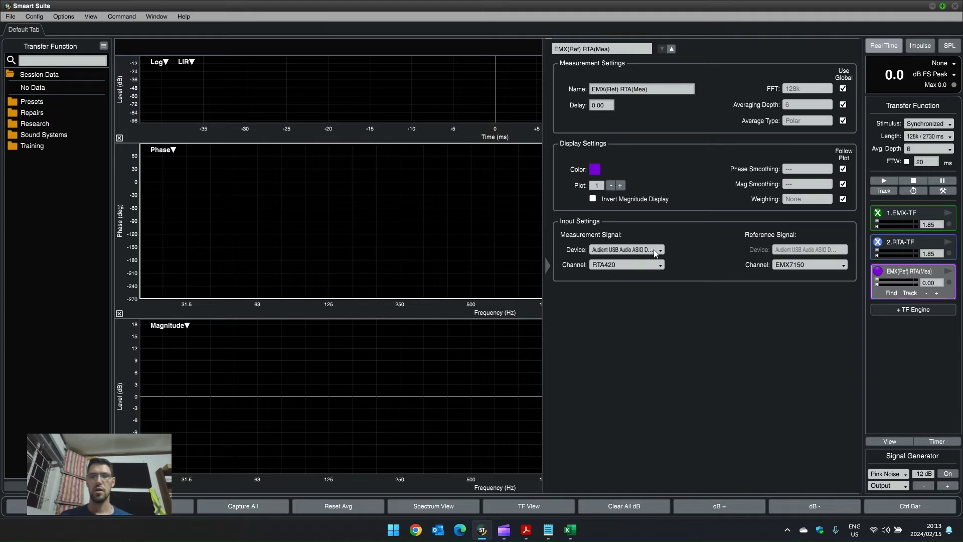
left_click(547, 267)
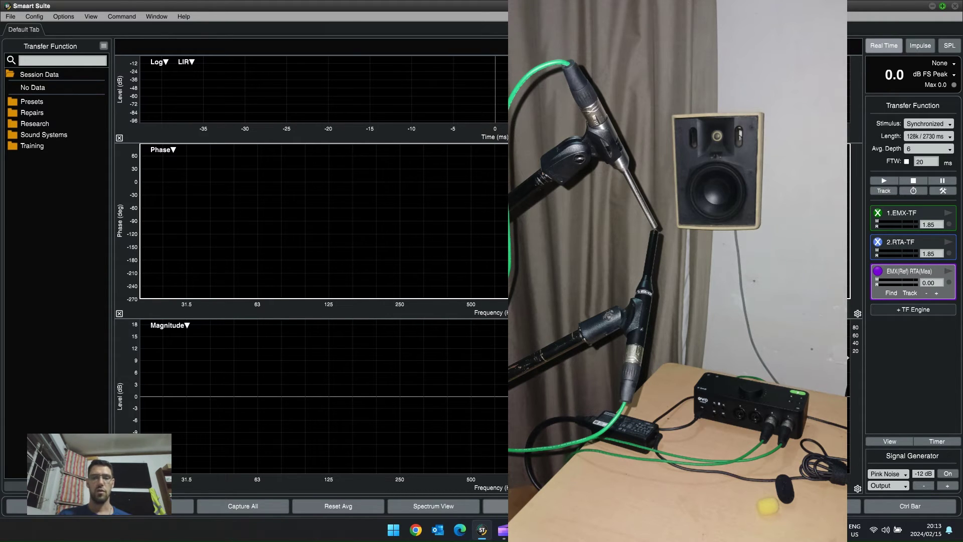
key("t")
left_click(31, 99)
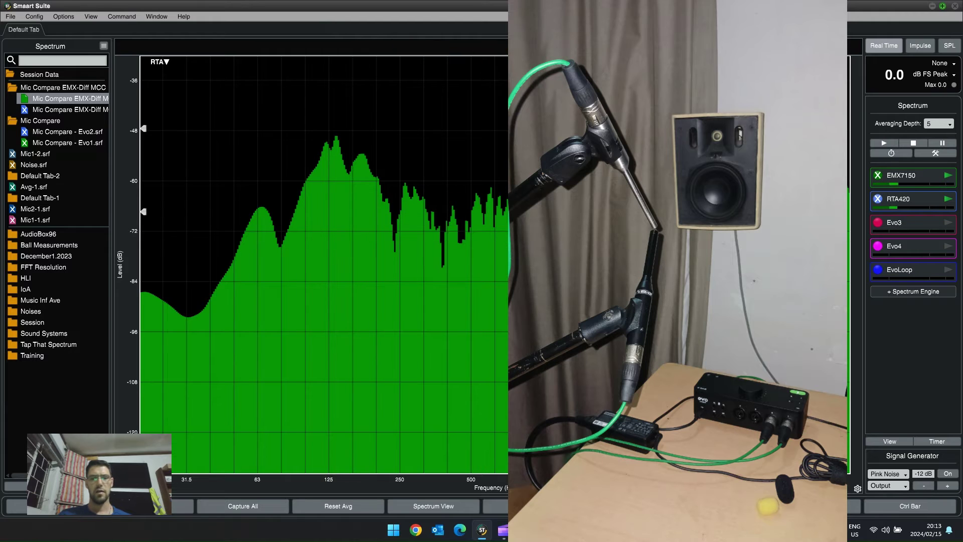
left_click(485, 534)
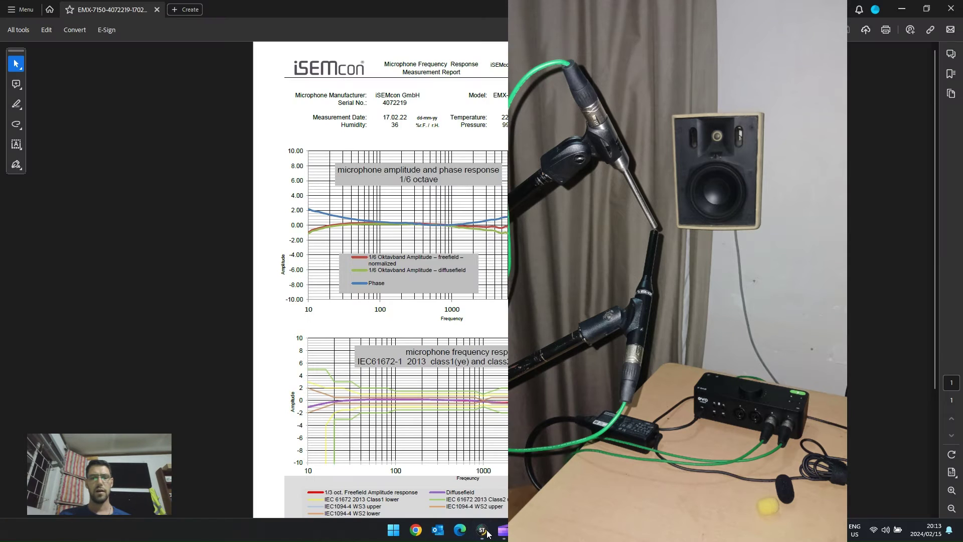
left_click(483, 531)
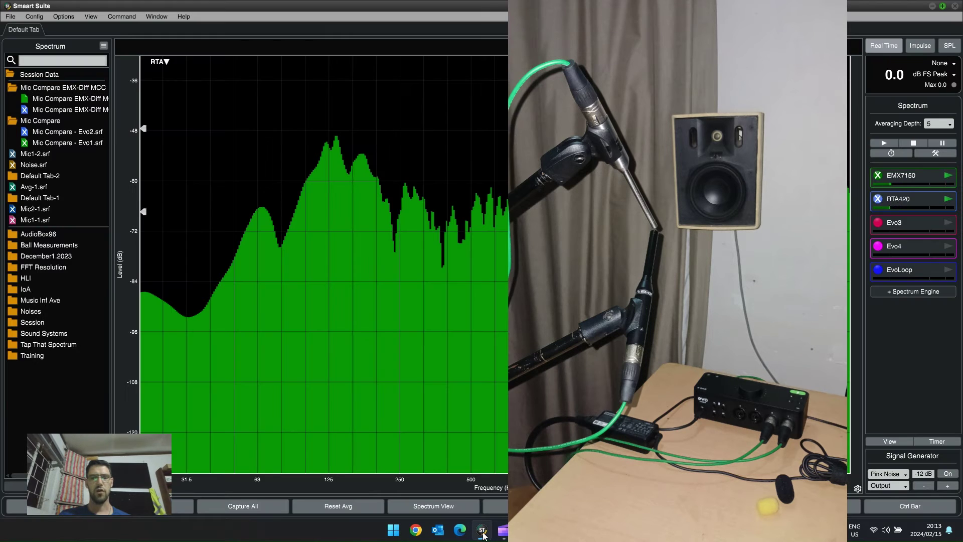
key("t")
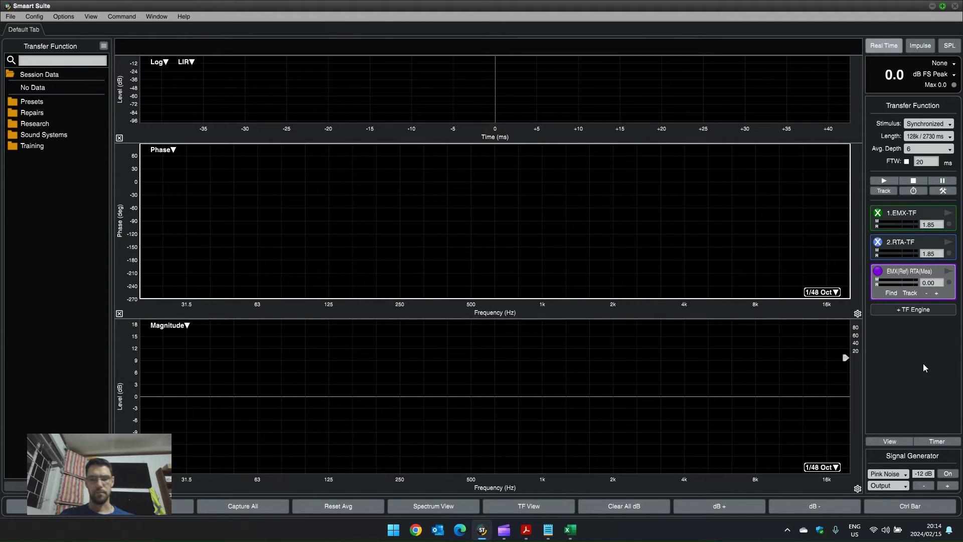
Measure 1.EMX-TF and 2.RTA-TF under pink noise with the impulse plot on a linear scale
left_click(951, 216)
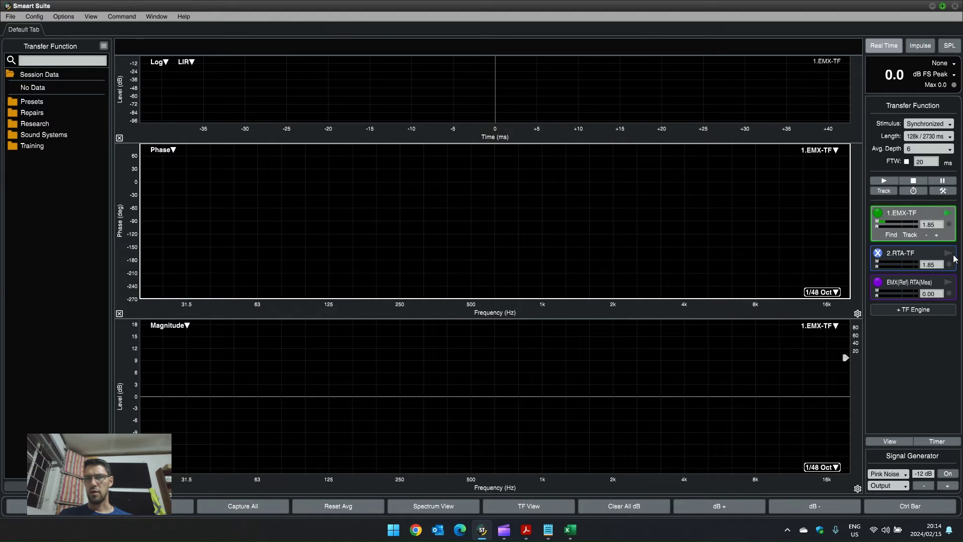
left_click(947, 259)
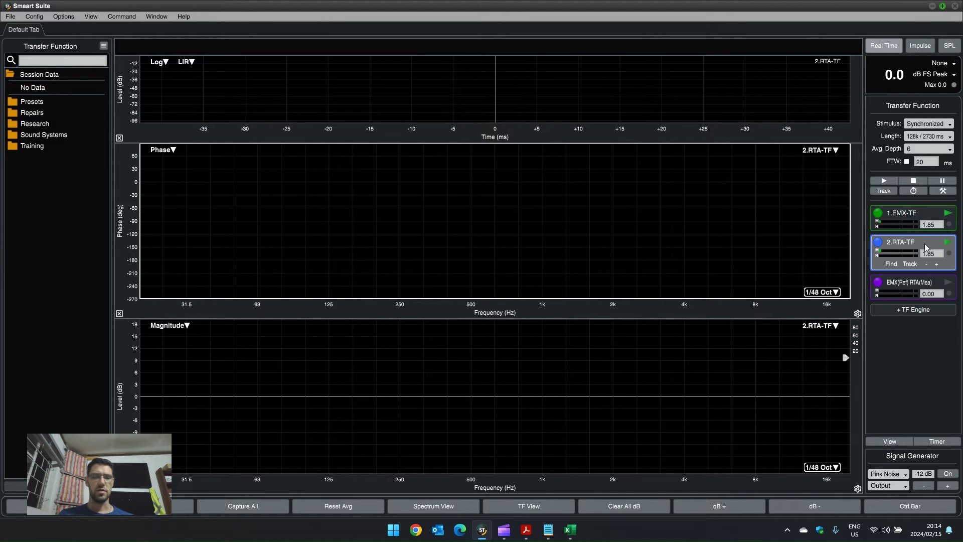
key("space")
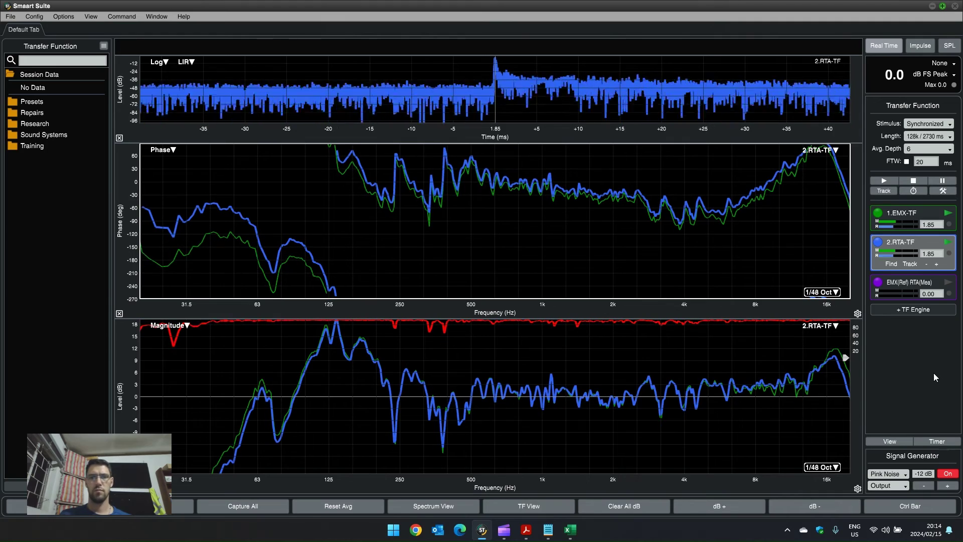
left_click(158, 62)
left_click(159, 83)
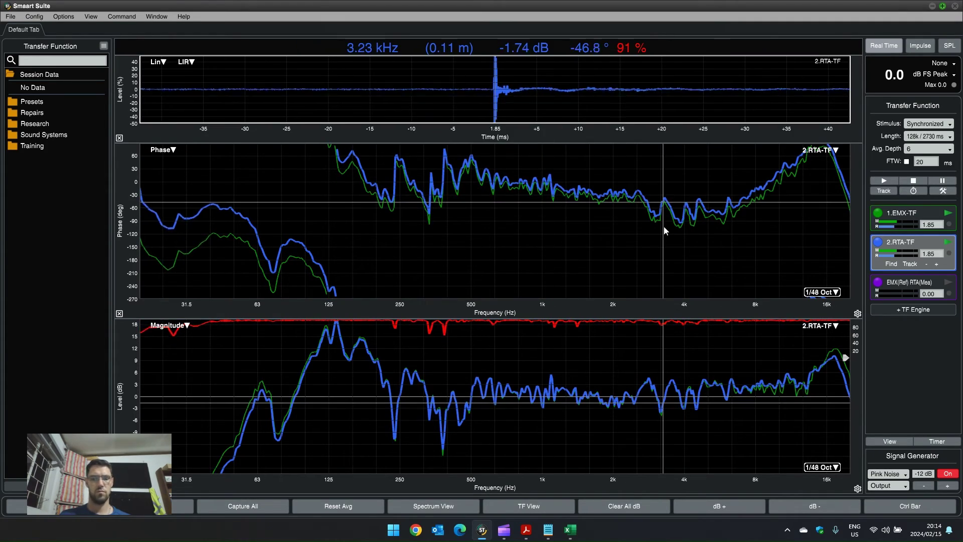
Capture both traces as the group 'Mic Compare', stop measuring, and bring up the input meters
key("shift+space")
type("Mic Compare")
key("Return")
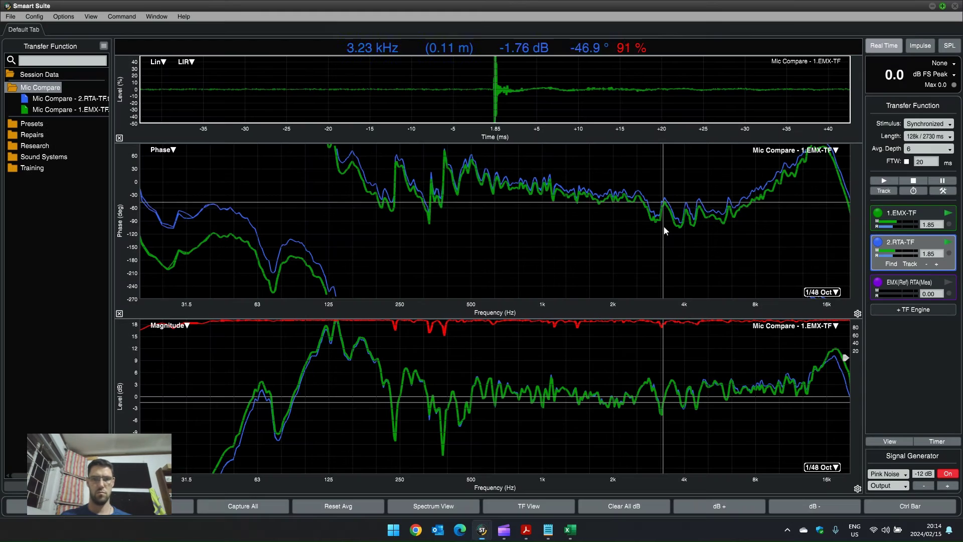
key("alt+n")
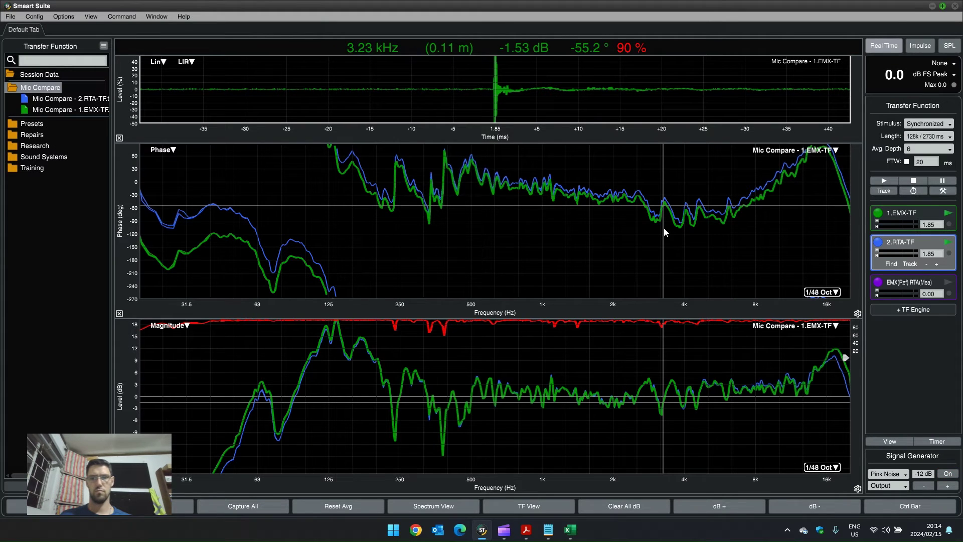
left_click(879, 241)
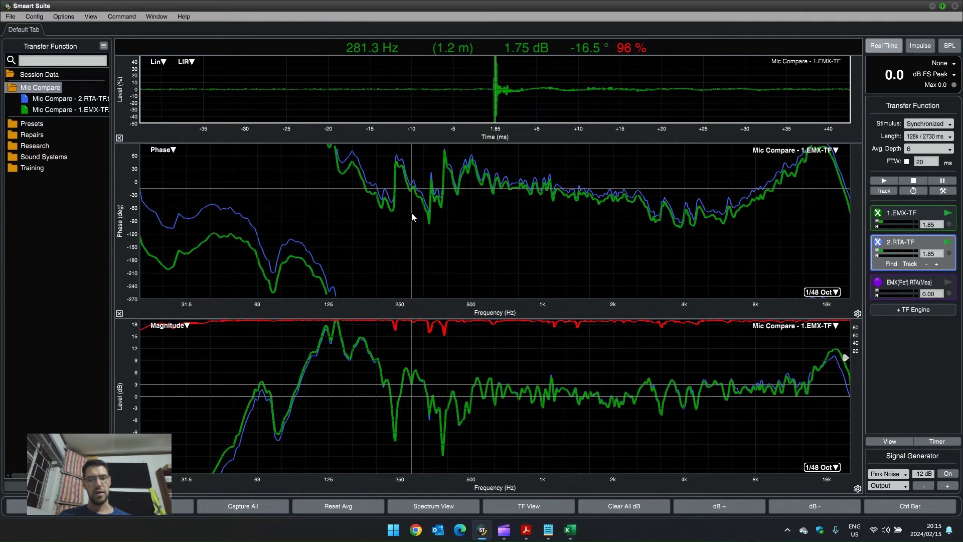
key("alt+i")
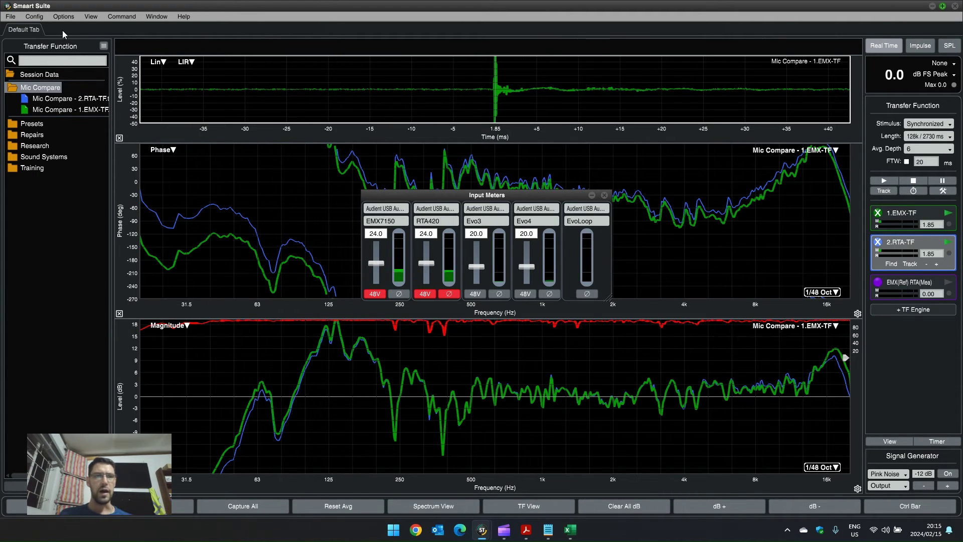
Open the Input Meters panel from the View menu, showing EMX7150 and RTA420 at 24.0 gain with 48V
left_click(90, 17)
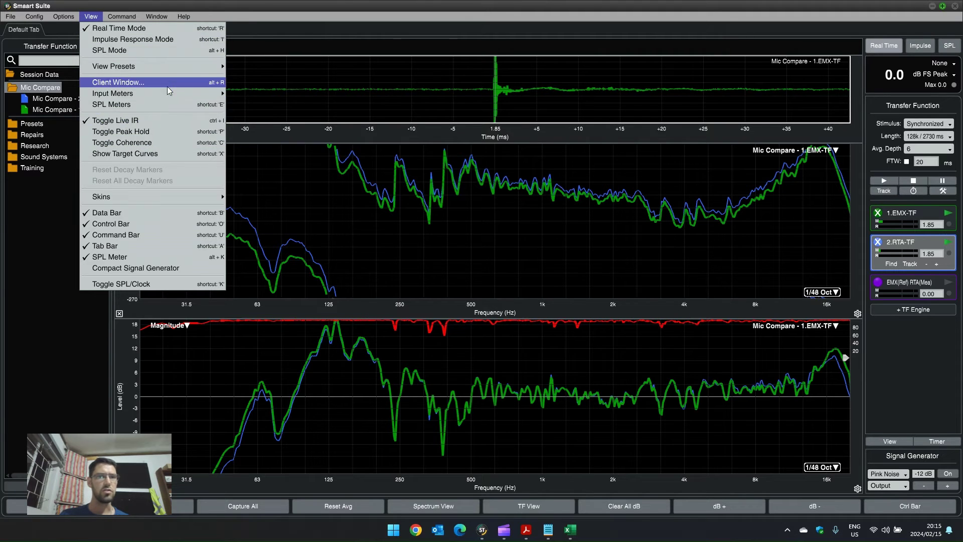
mouse_move(67, 20)
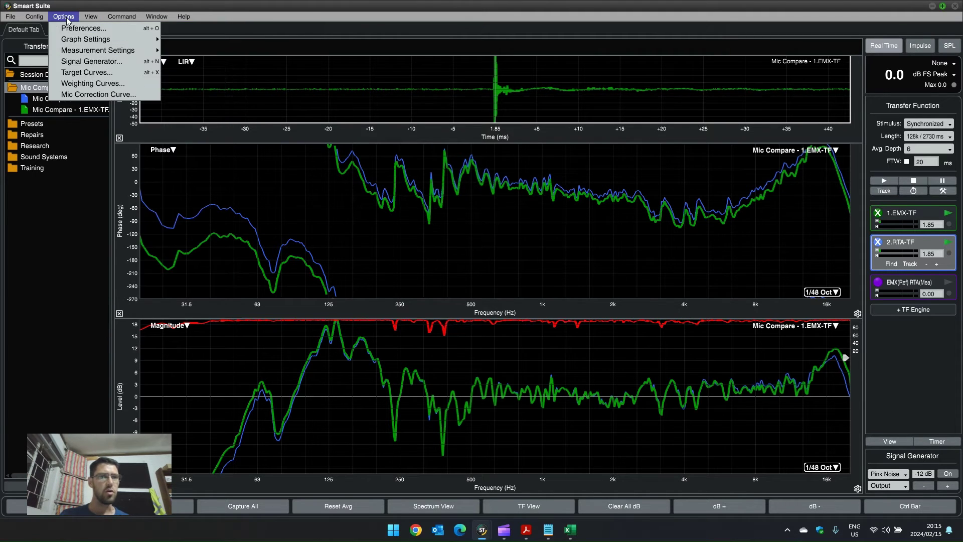
mouse_move(120, 20)
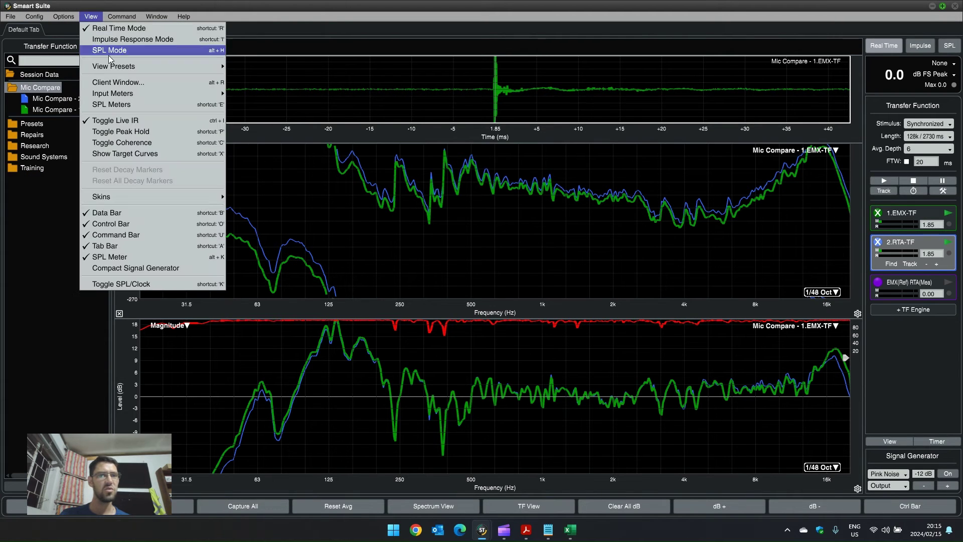
mouse_move(124, 69)
mouse_move(139, 97)
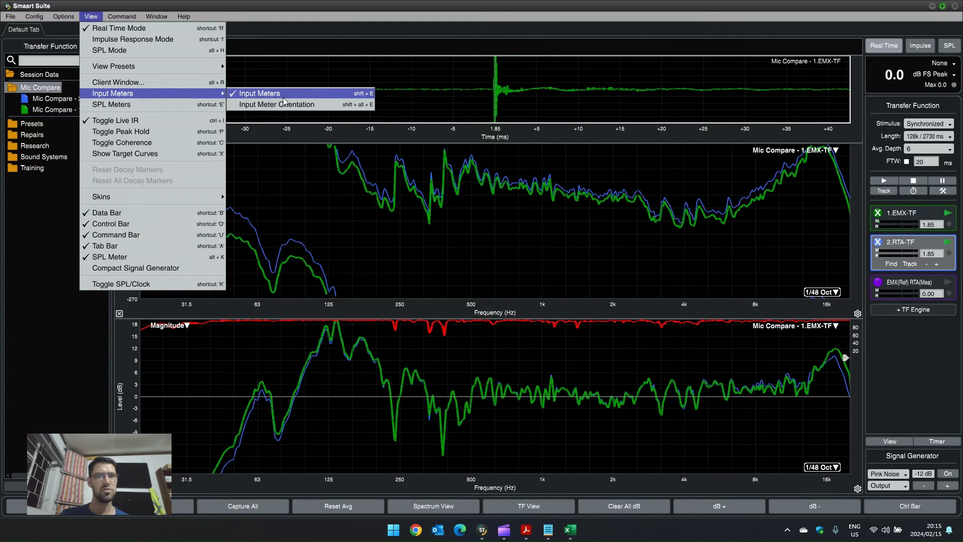
left_click(353, 5)
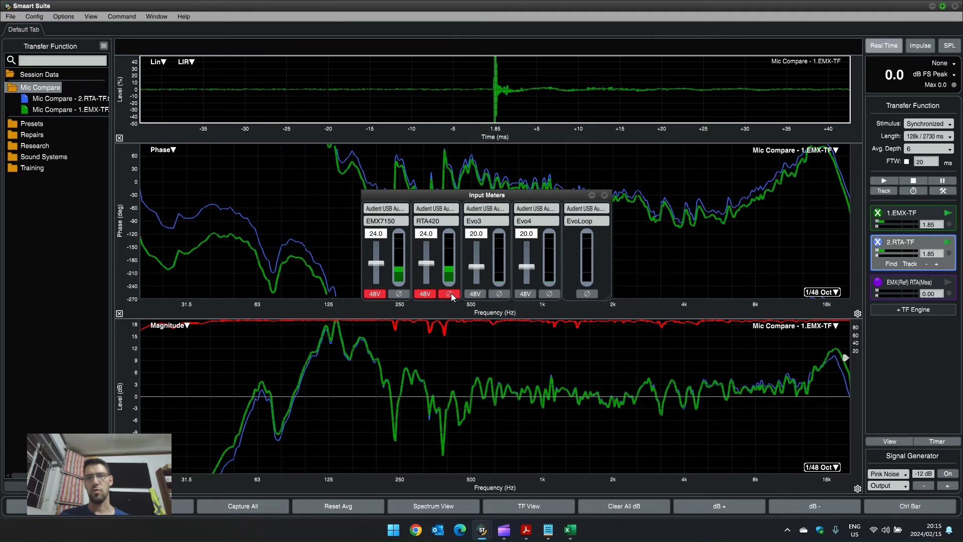
Switch off RTA420's polarity inversion, then briefly re-measure 1.EMX-TF and 2.RTA-TF under pink noise
left_click(451, 293)
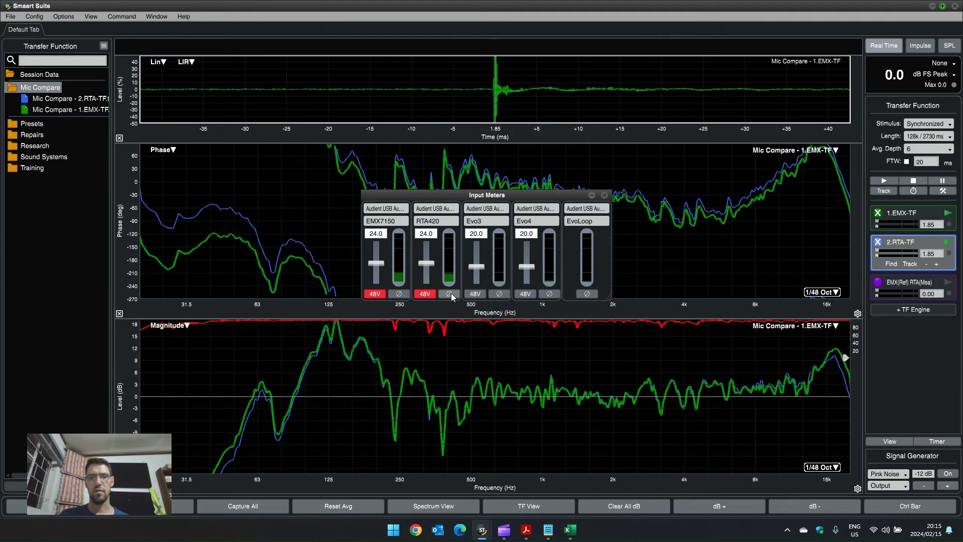
left_click(604, 195)
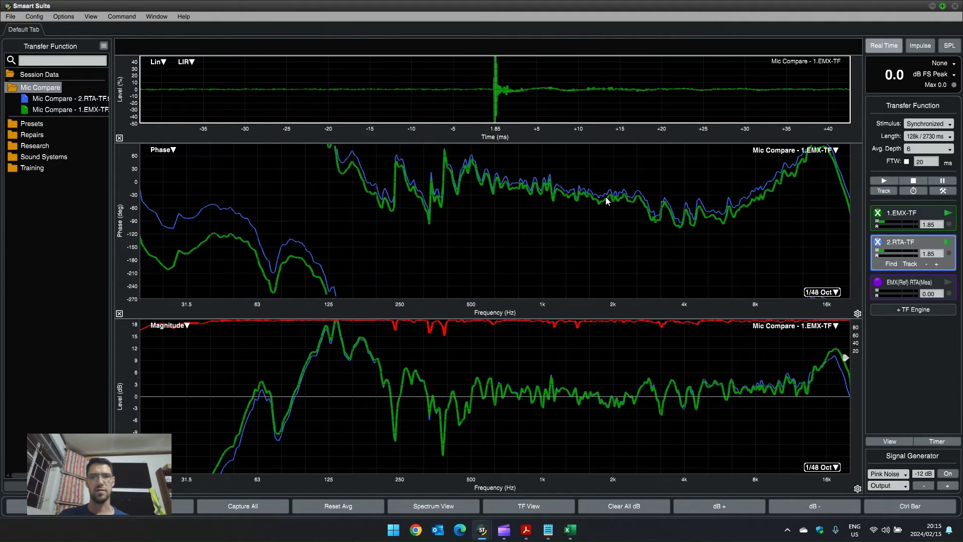
key("space")
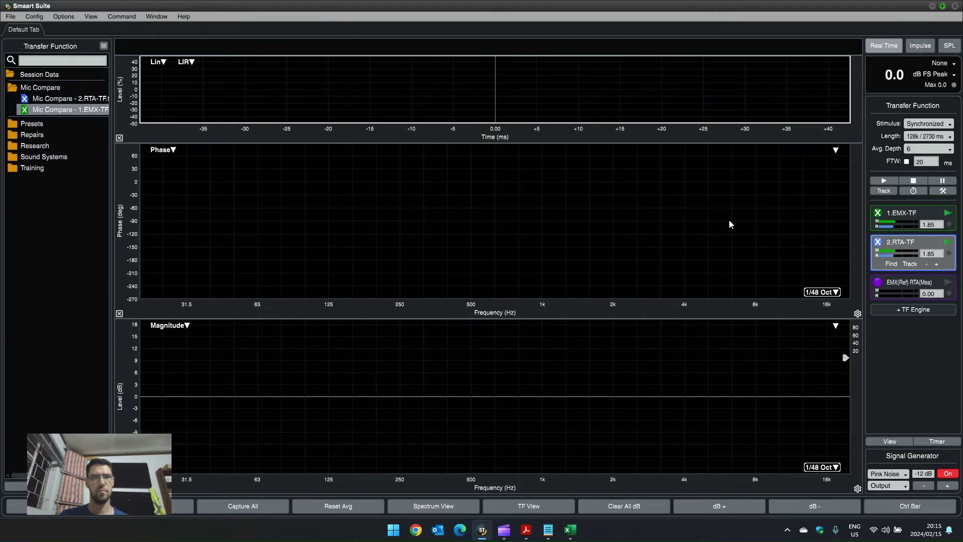
left_click(877, 232)
left_click(878, 253)
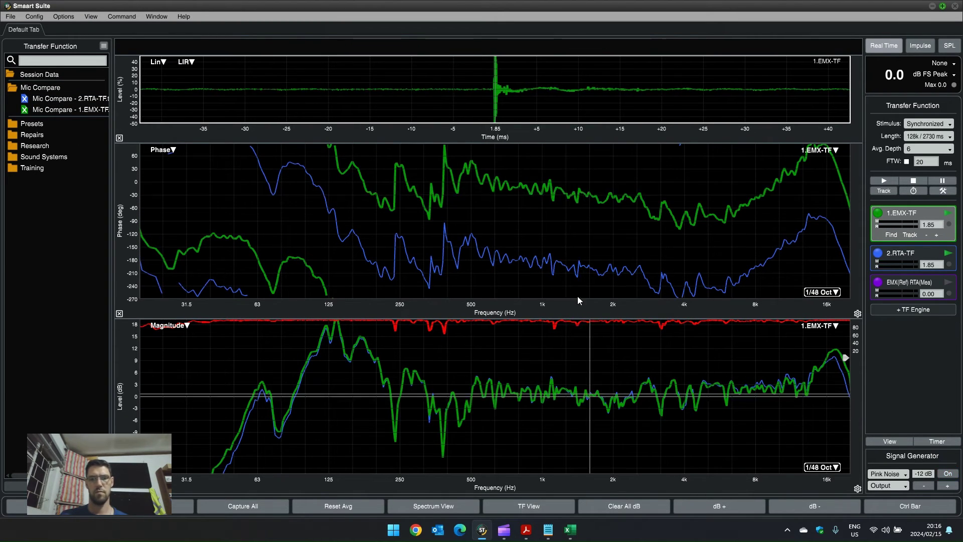
key("space")
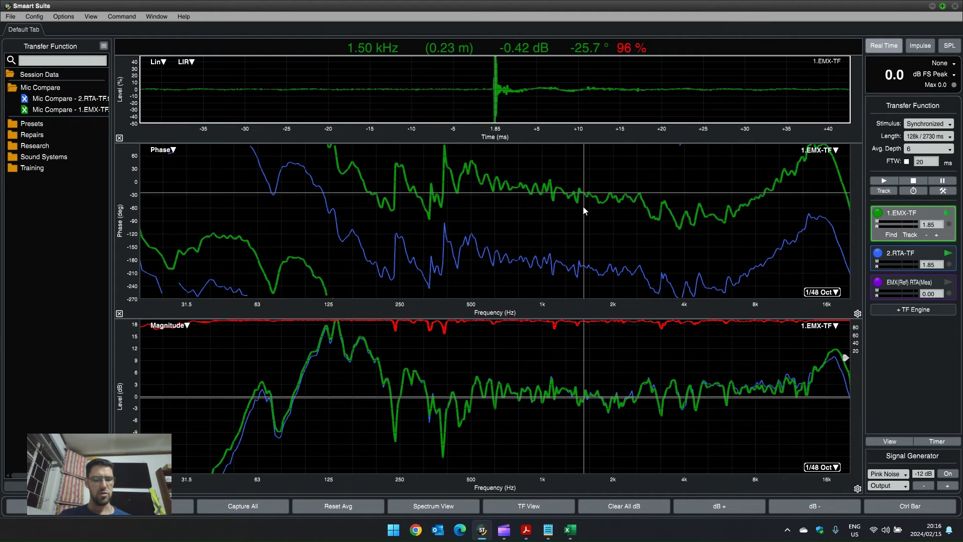
key("alt+i")
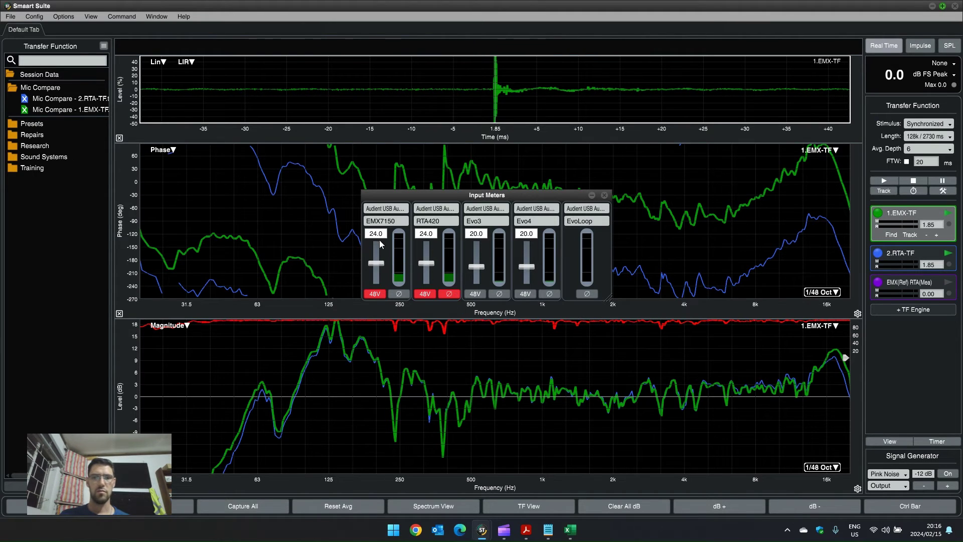
left_click(604, 197)
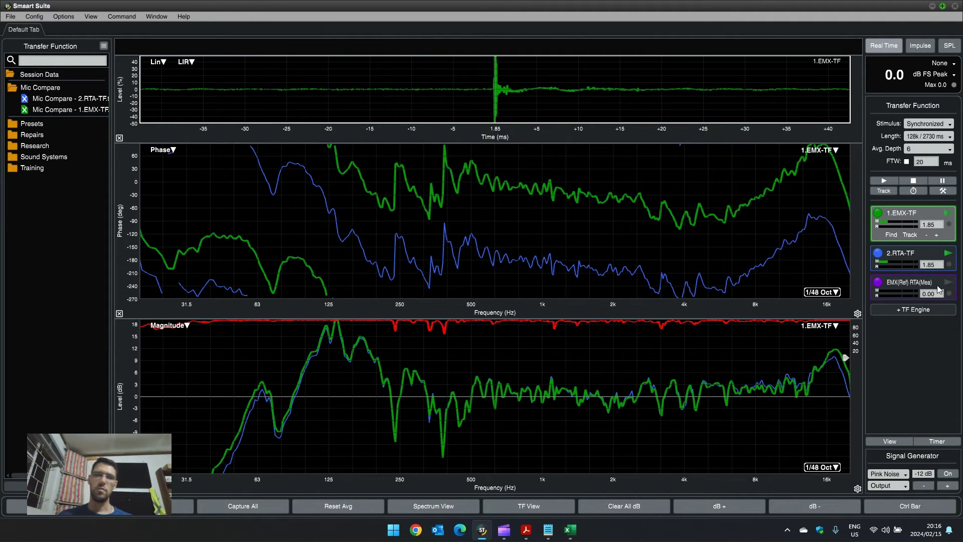
Replace 1.EMX-TF and 2.RTA-TF with a live EMX(Ref) RTA(Mea) measurement under pink noise, zooming the dB scale
left_click(931, 284)
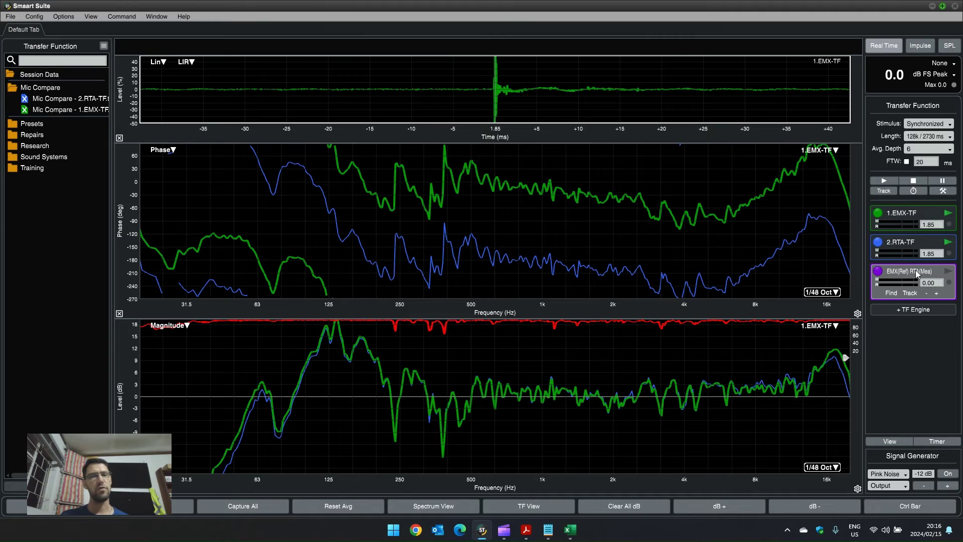
left_click(948, 242)
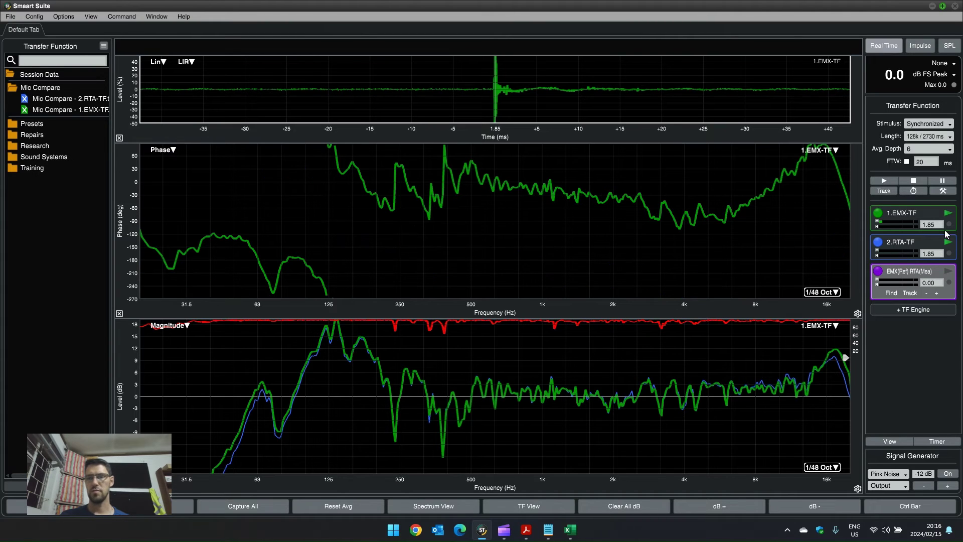
left_click(948, 213)
left_click(949, 282)
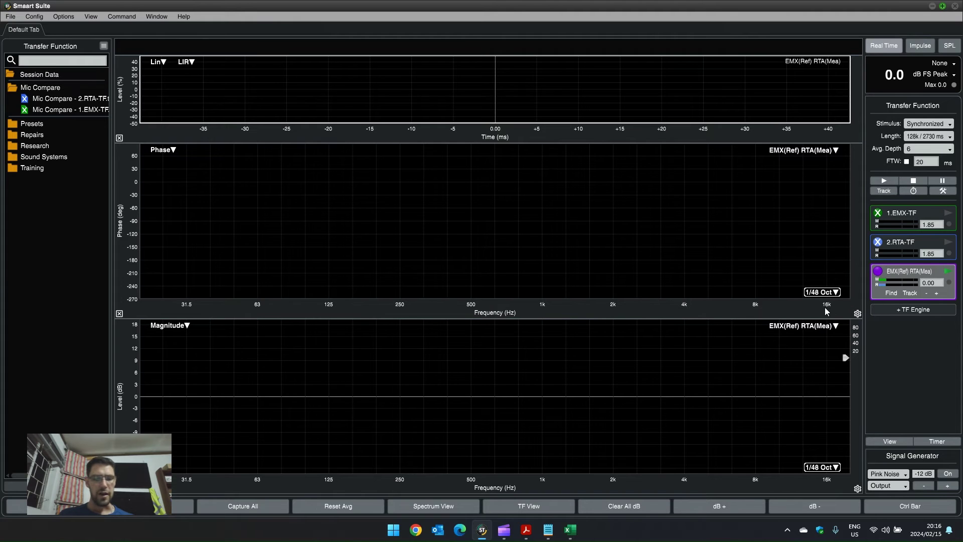
key("alt+g")
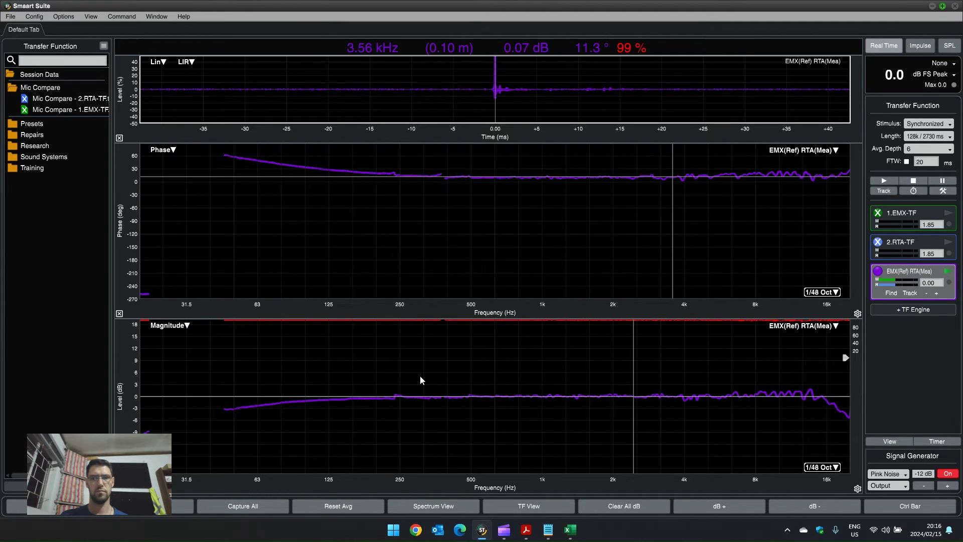
scroll(118, 380, "up", 1)
scroll(131, 376, "up", 4)
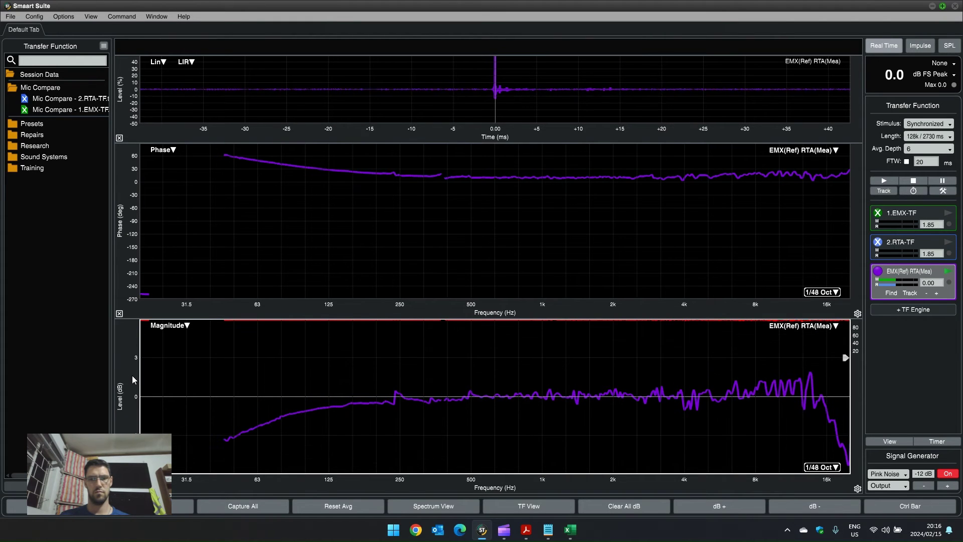
scroll(132, 375, "down", 2)
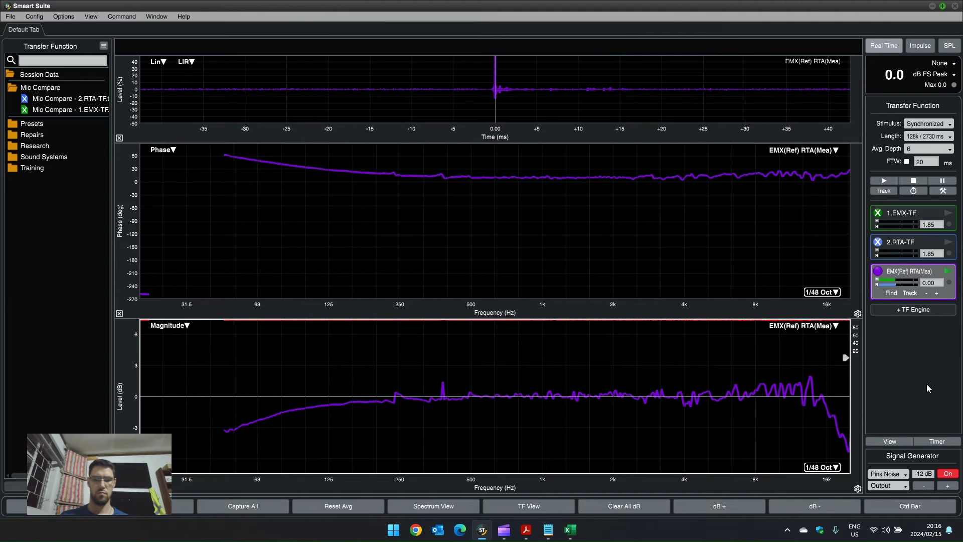
Capture the live curve as trace EMX(Ref) RTA(Mea)-1 under its default name and turn off the generator
key("space")
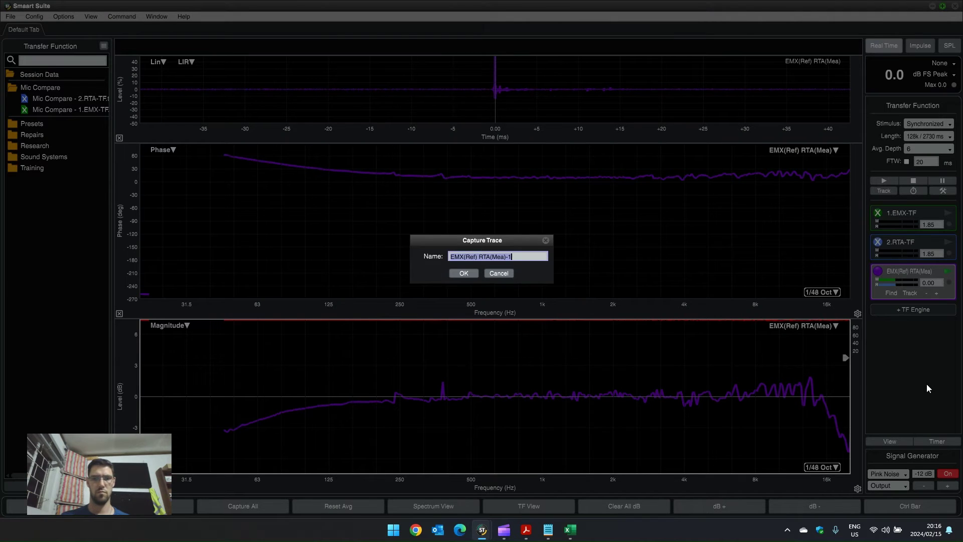
key("Return")
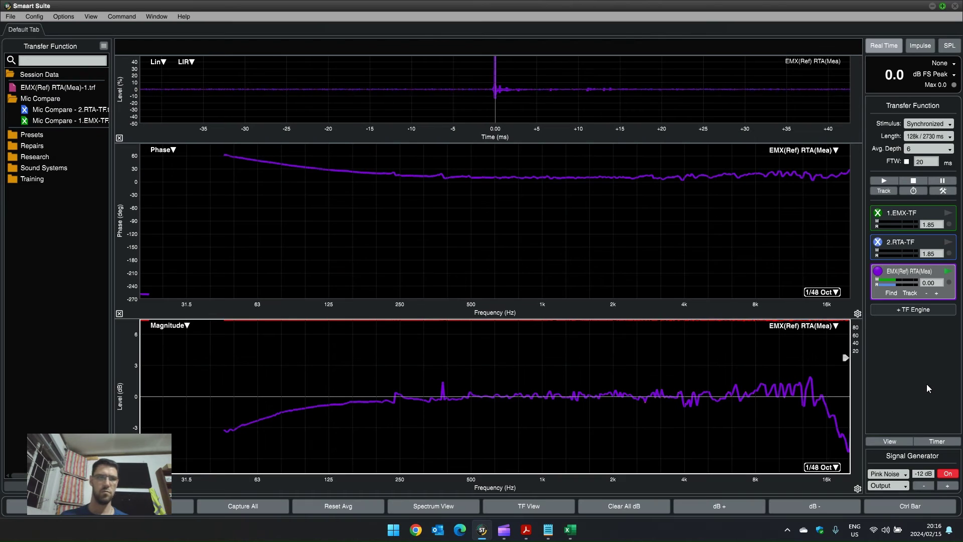
key("n")
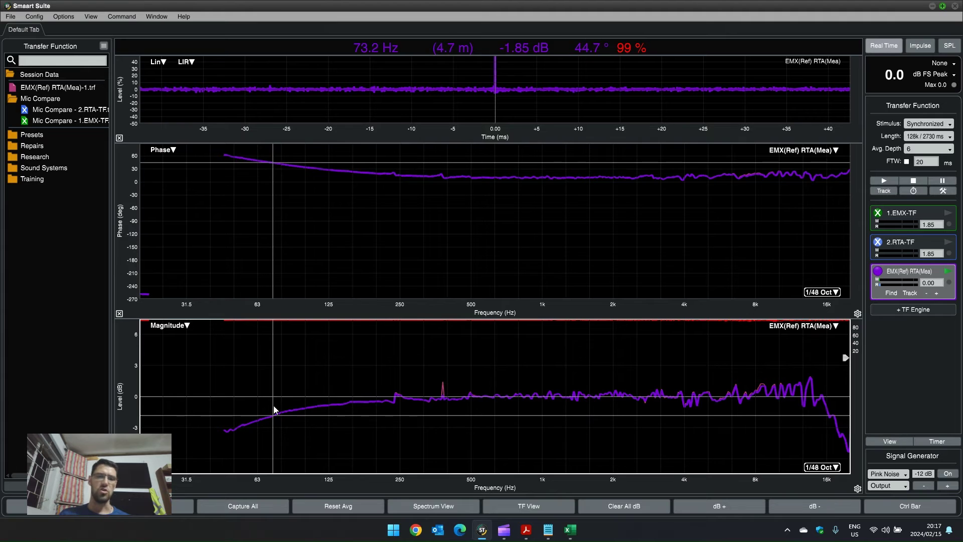
Turn off the EMX(Ref) RTA(Mea) engine so only the captured EMX(Ref) RTA(Mea)-1 trace shows
left_click(878, 271)
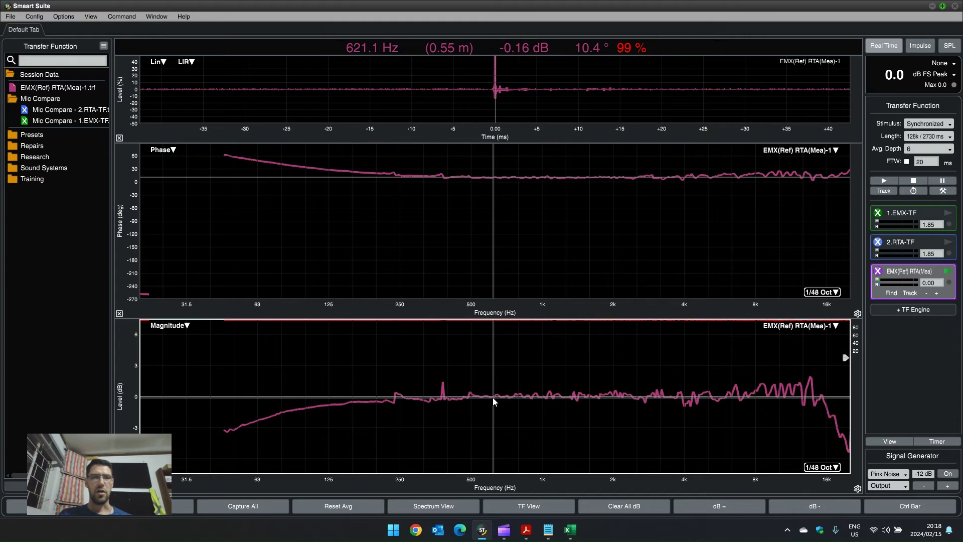
Restart the EMX-referenced measurement with averaging depth 8 and no smoothing
left_click(878, 274)
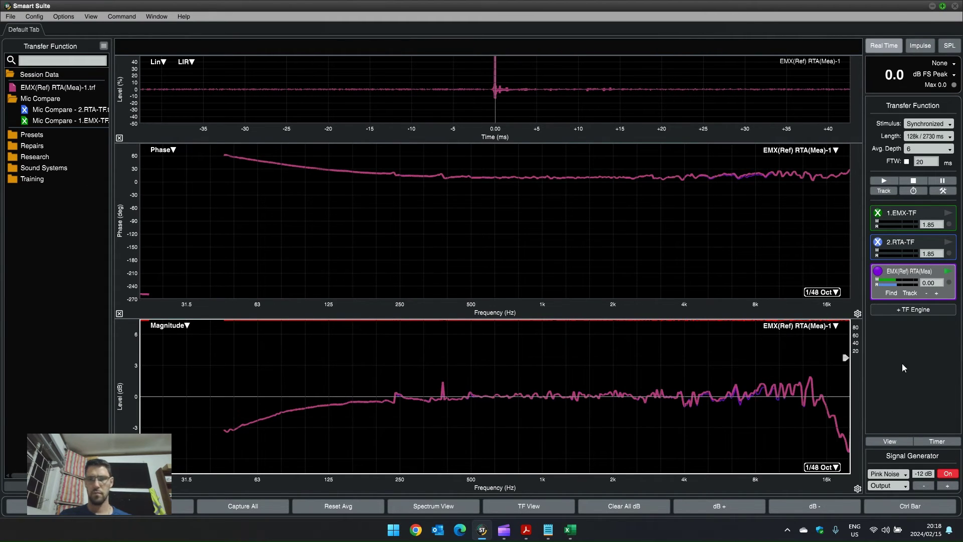
left_click(929, 149)
left_click(928, 204)
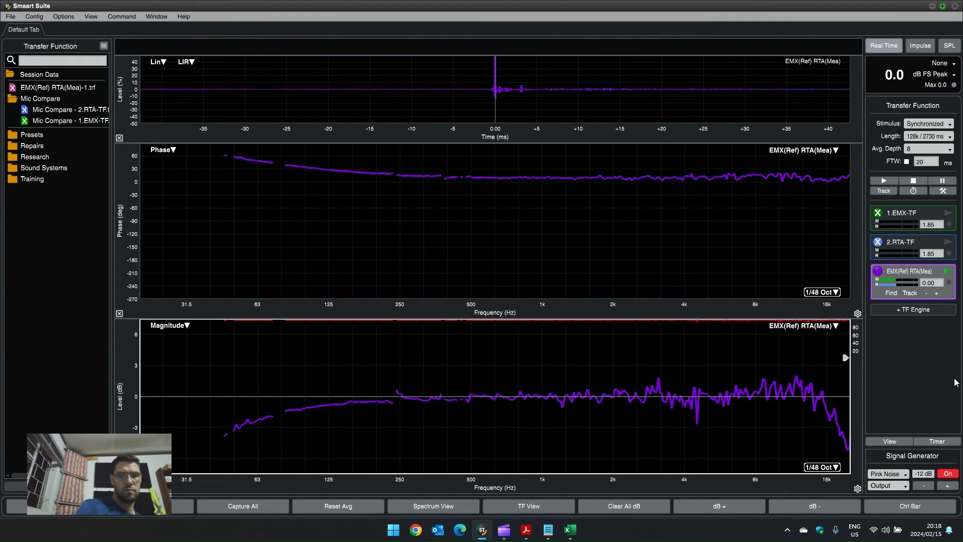
left_click(823, 467)
left_click(823, 406)
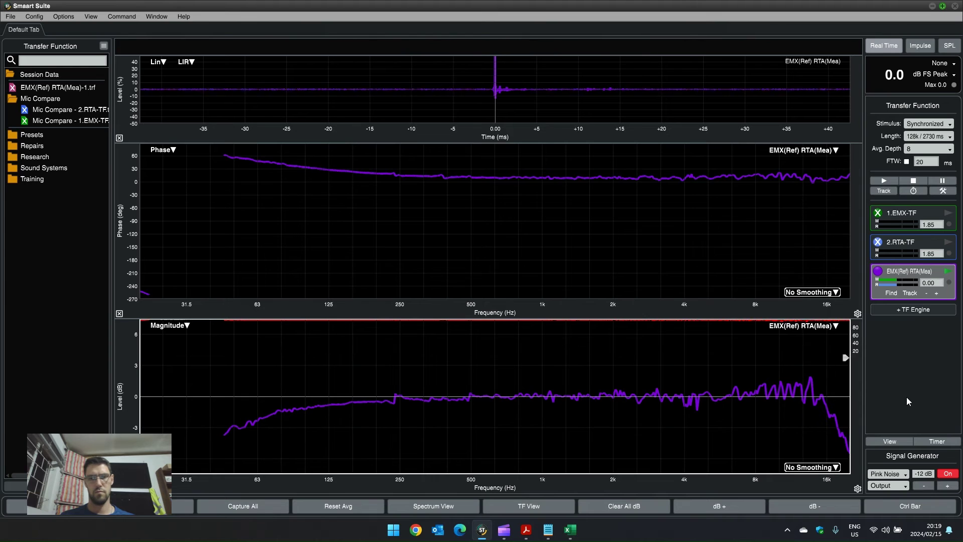
Capture the result as trace 'RTA Freq Resp' and stop the live measurement
key("space")
type("RTA")
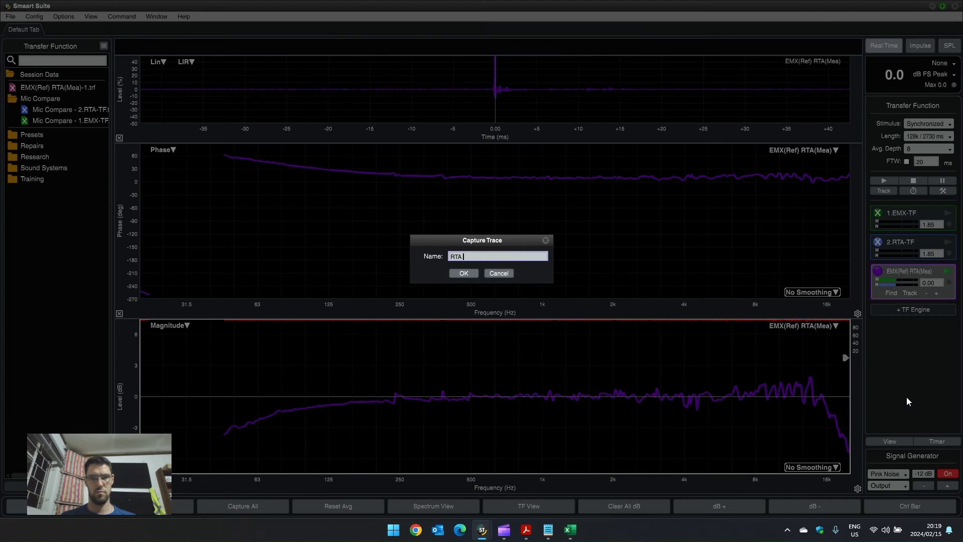
type(" Freq Resp")
key("Return")
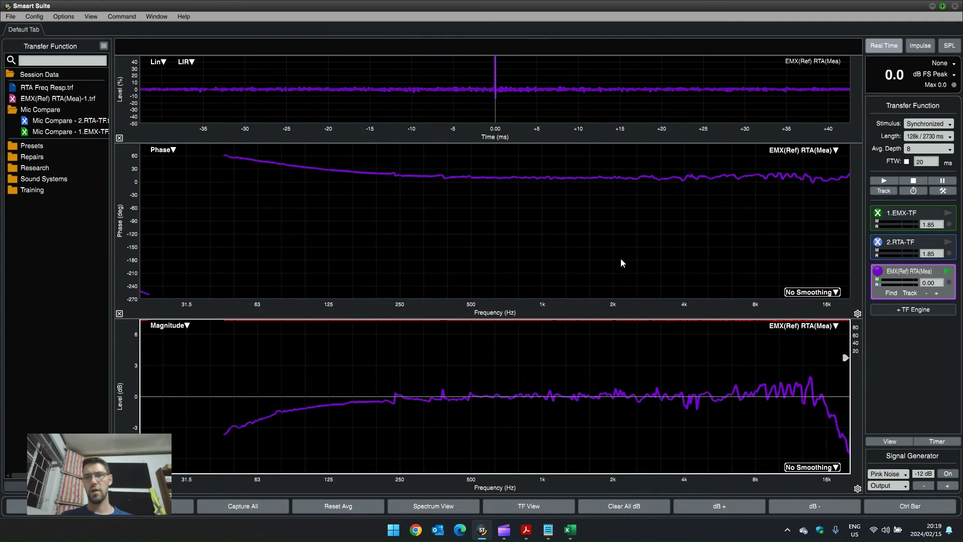
left_click(879, 272)
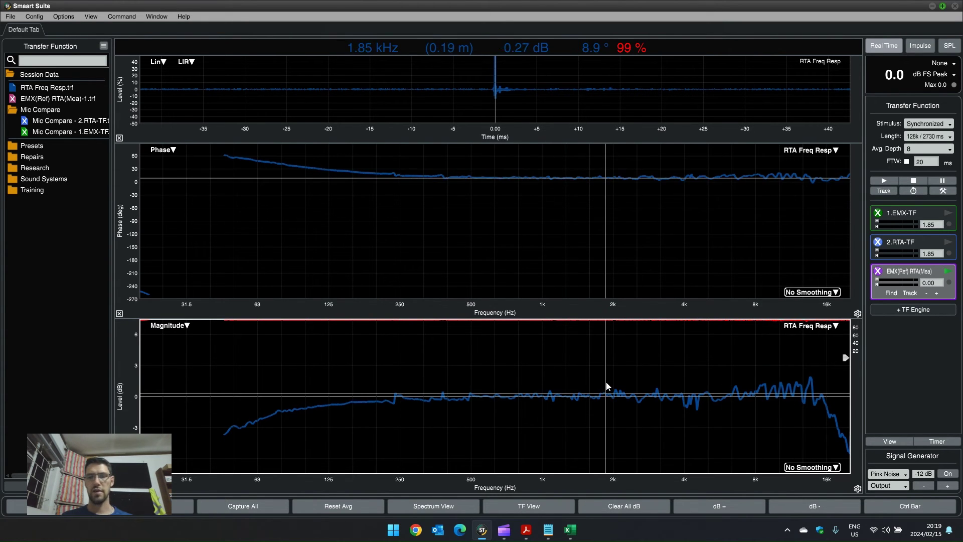
Select RTA Freq Resp and check RTA420's mic correction curve setting without changing it
left_click(50, 93)
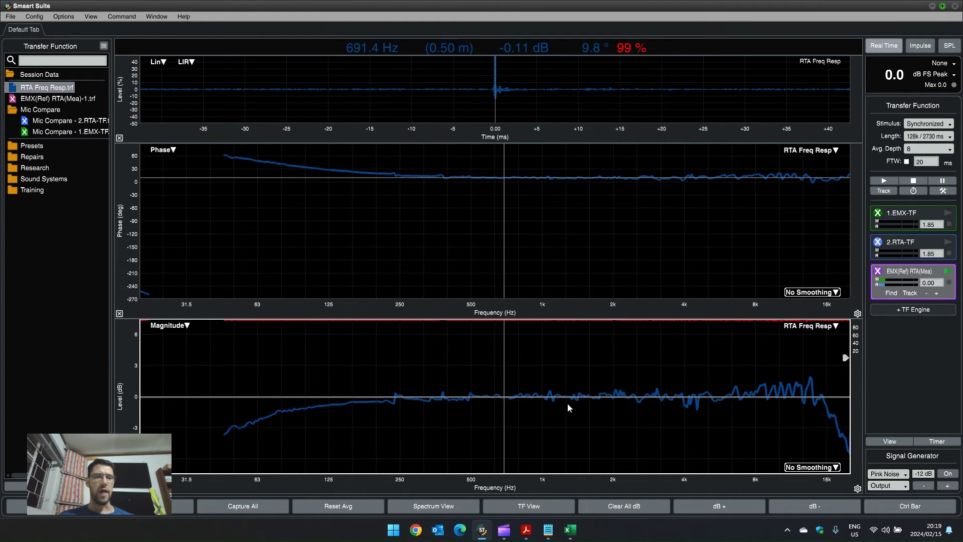
key("alt+i")
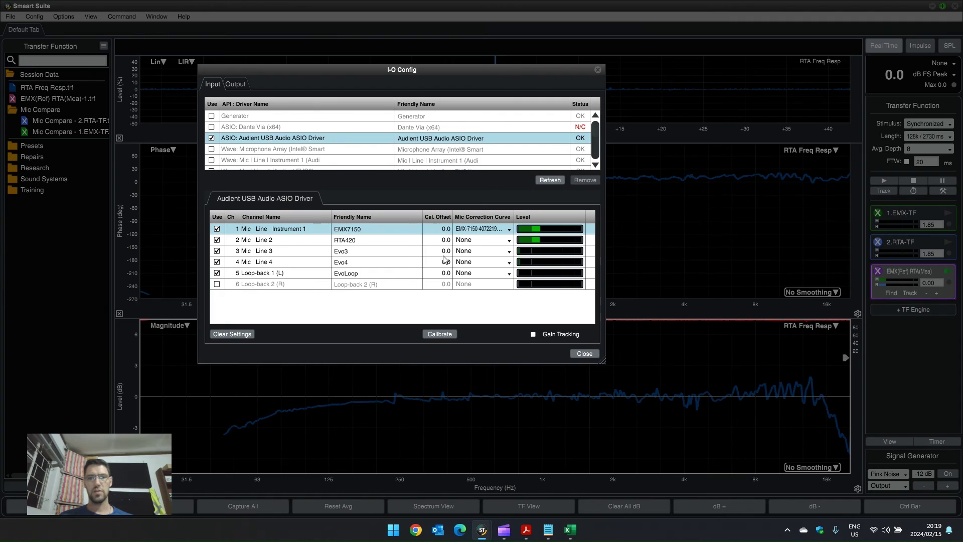
left_click(479, 241)
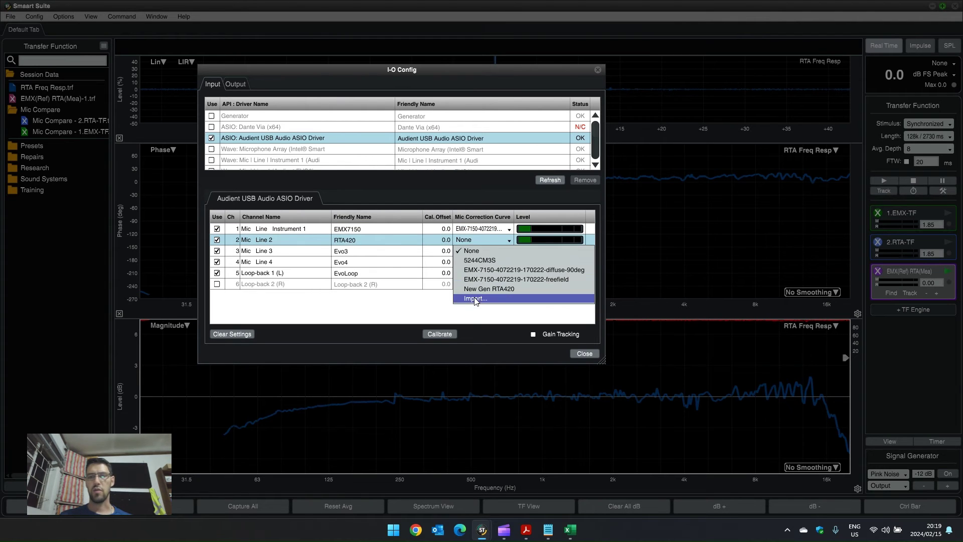
left_click(413, 303)
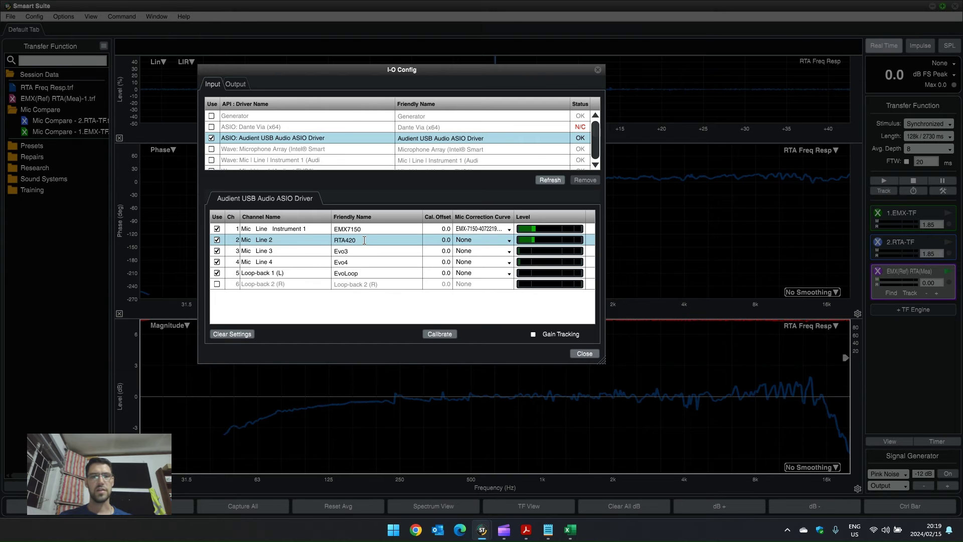
left_click(582, 353)
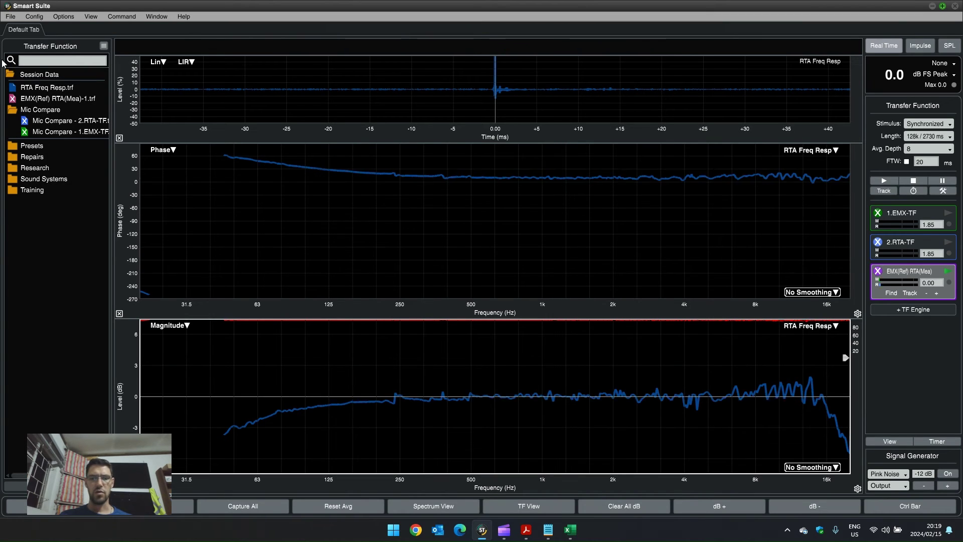
Copy the RTA Freq Resp measurement data to the clipboard as ASCII
right_click(54, 91)
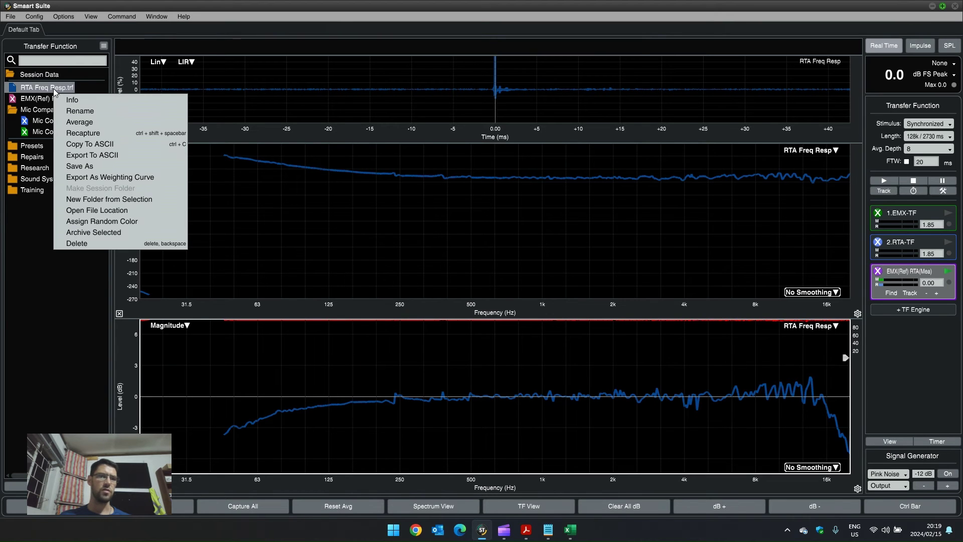
left_click(101, 144)
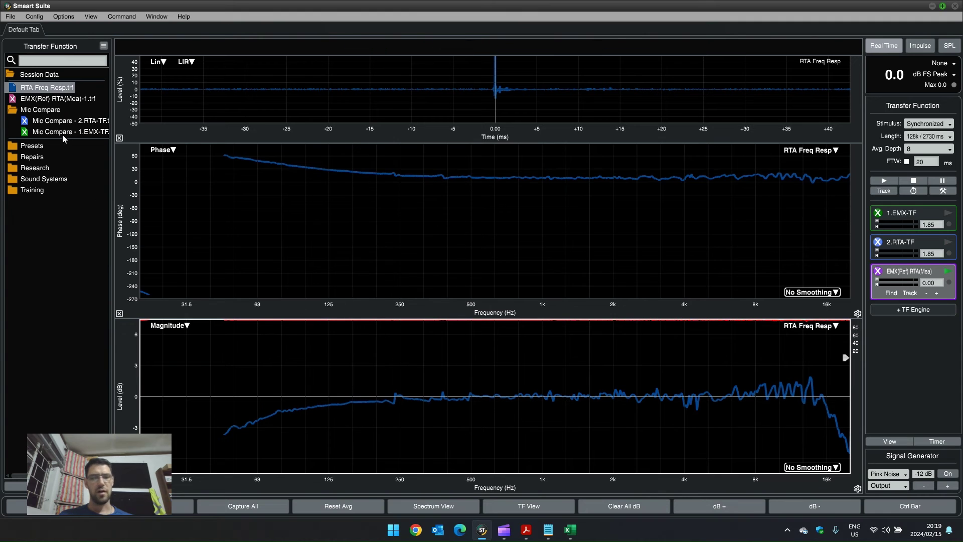
right_click(48, 92)
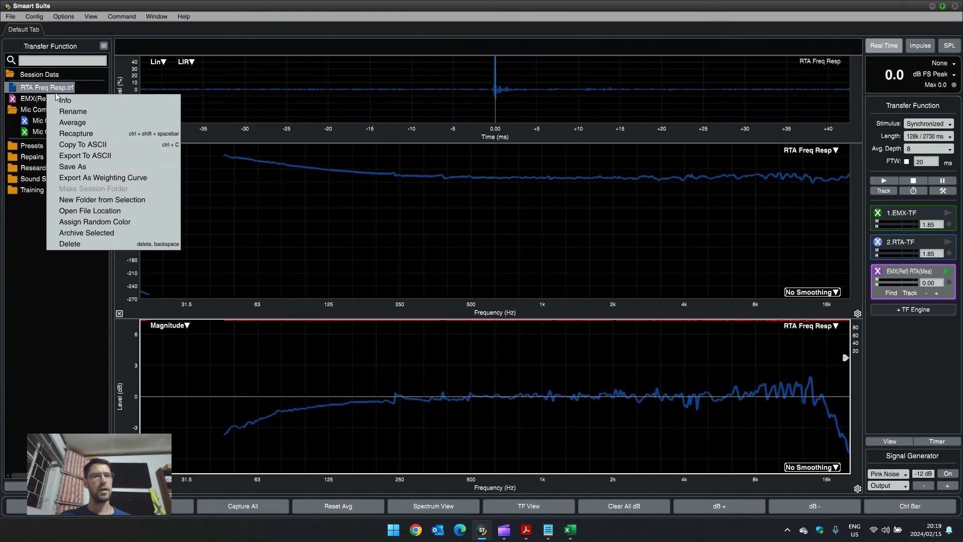
left_click(86, 146)
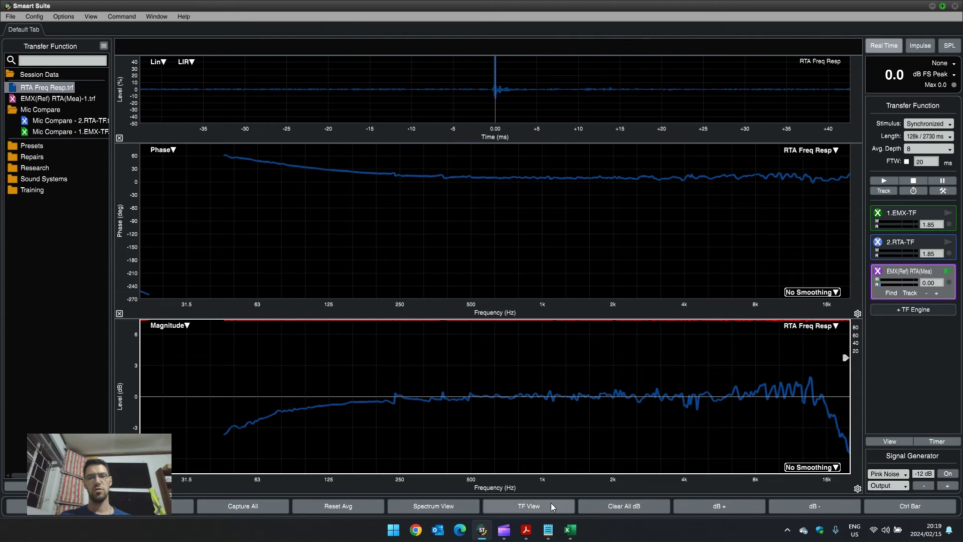
Paste the RTA measurement into Excel at A1 and widen column A
left_click(570, 535)
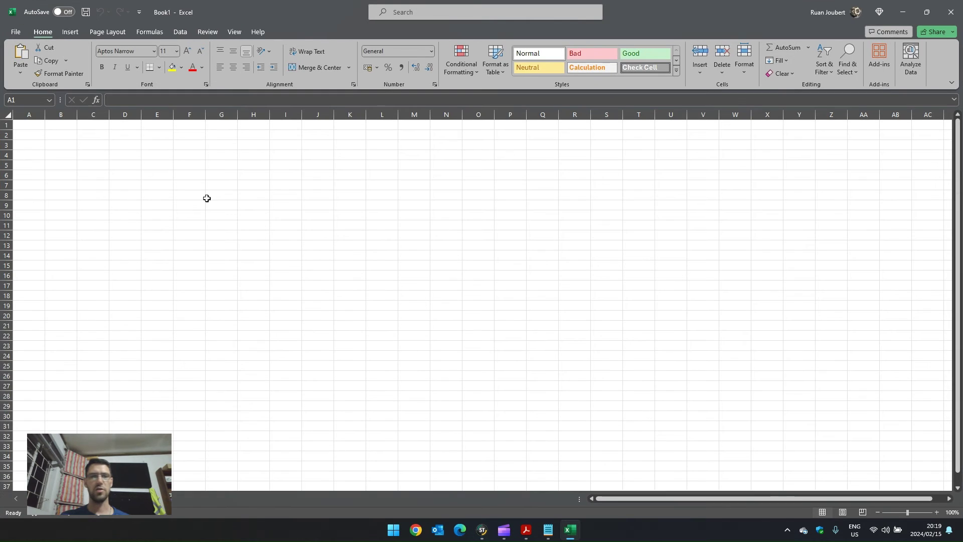
key("ctrl+v")
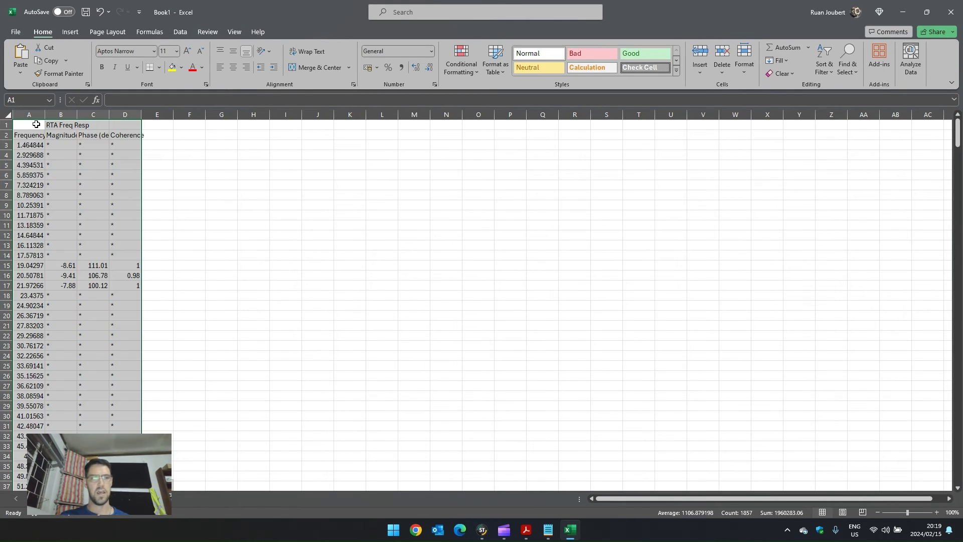
left_click_drag(45, 115, 156, 111)
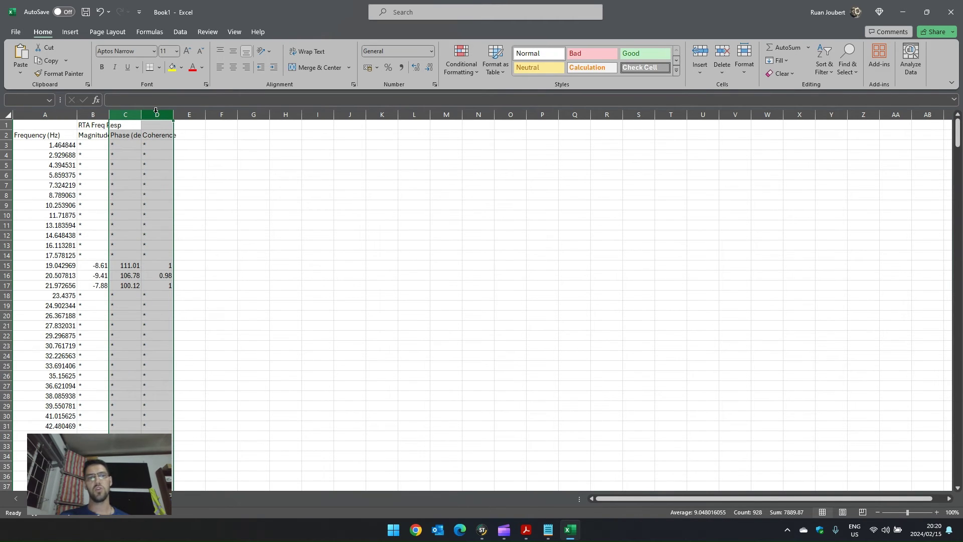
left_click_drag(96, 110, 96, 110)
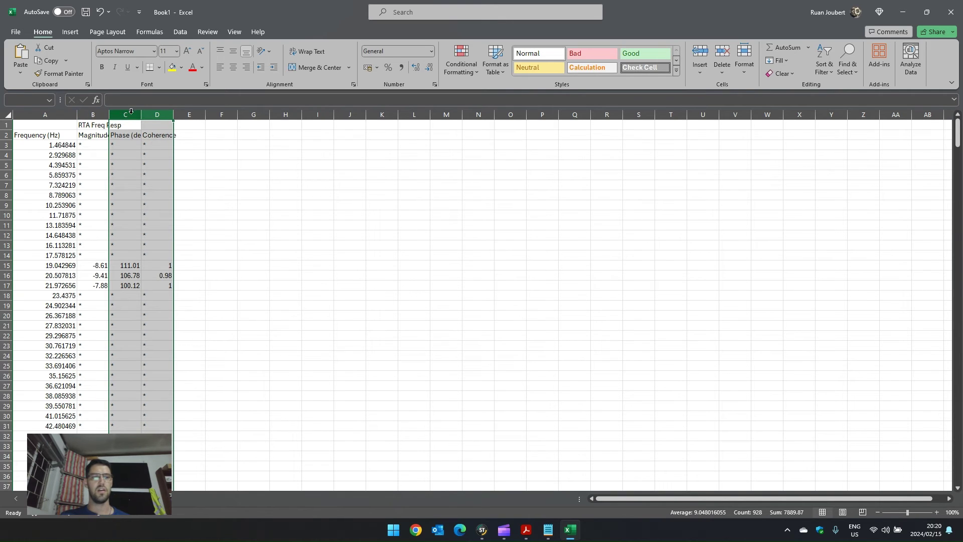
Delete the Phase and Coherence columns and clear the RTA Freq Resp title from row 1
right_click(131, 115)
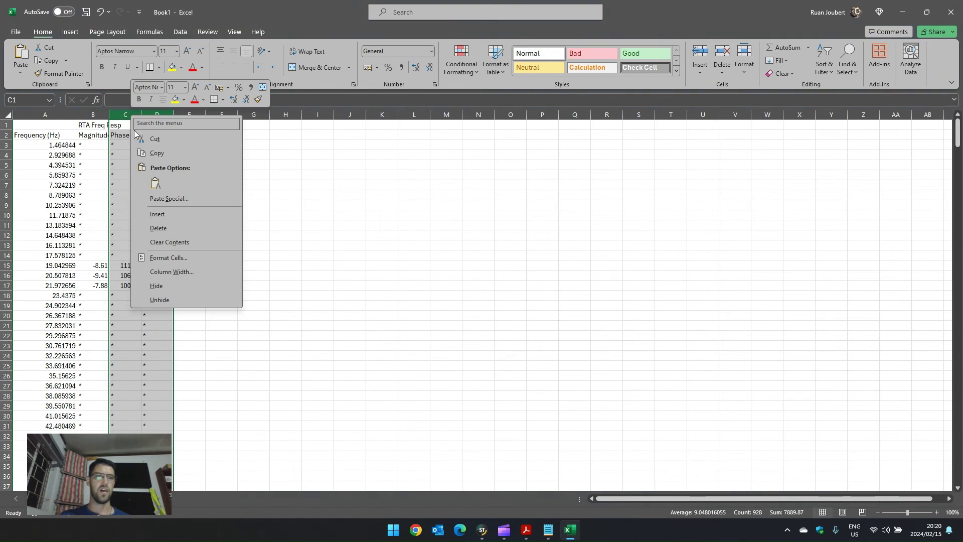
left_click(173, 231)
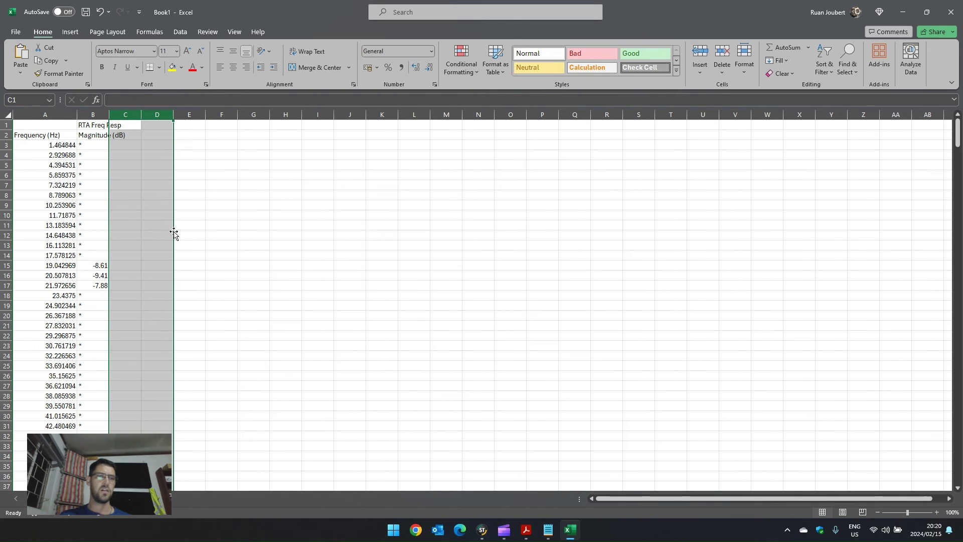
left_click(160, 182)
left_click(4, 125)
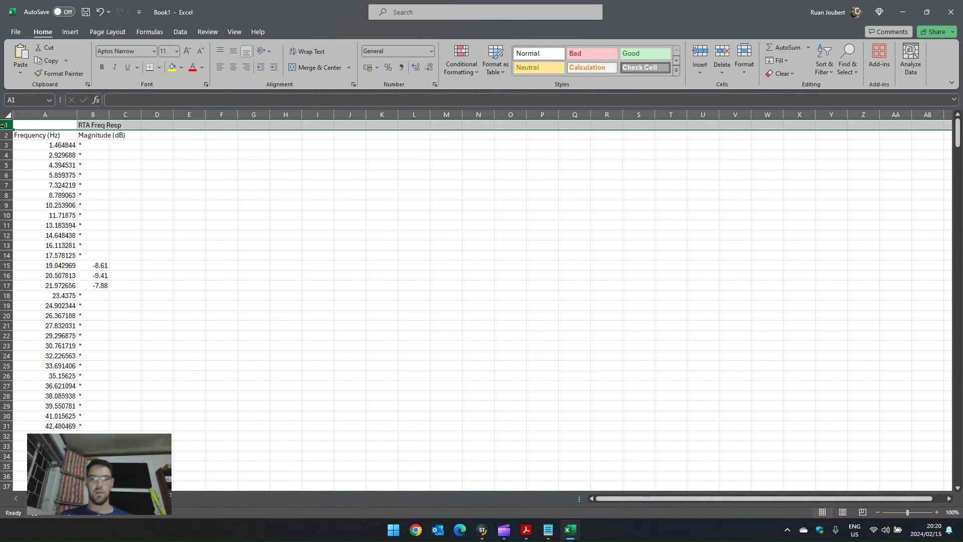
key("Delete")
left_click(161, 168)
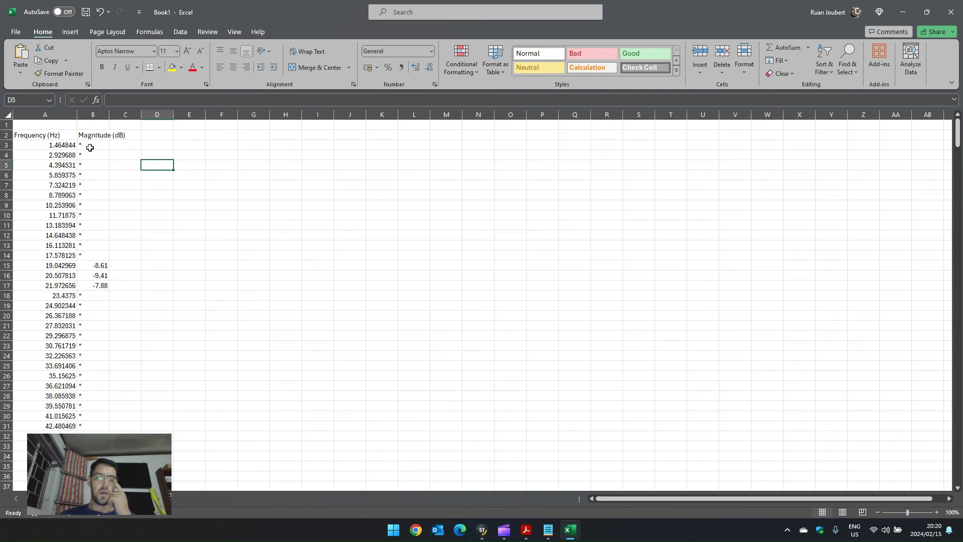
Widen column B, select magnitudes B3:B14, and bring the EMX calibration file forward in Notepad
scroll(93, 184, "down", 6)
scroll(97, 194, "down", 7)
scroll(101, 201, "up", 3)
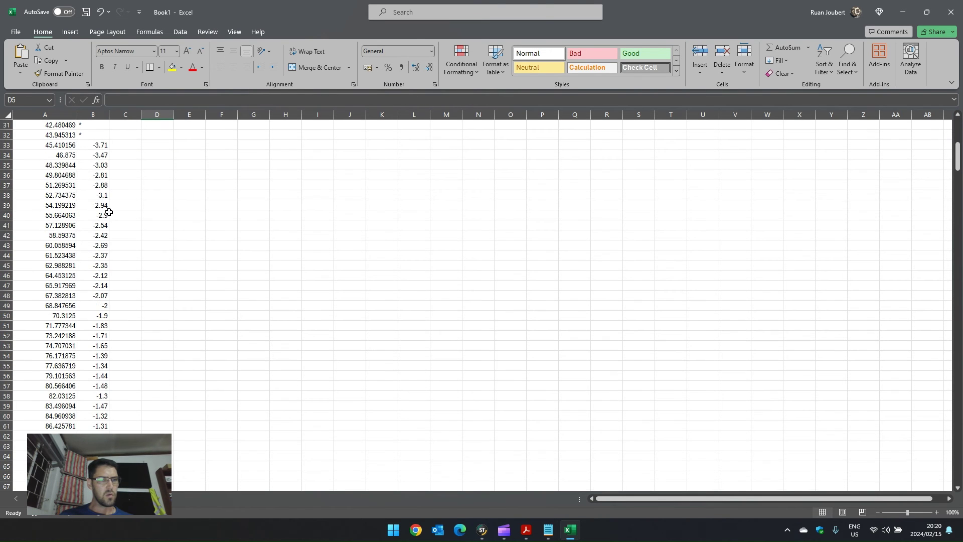
scroll(109, 211, "up", 3)
left_click(92, 226)
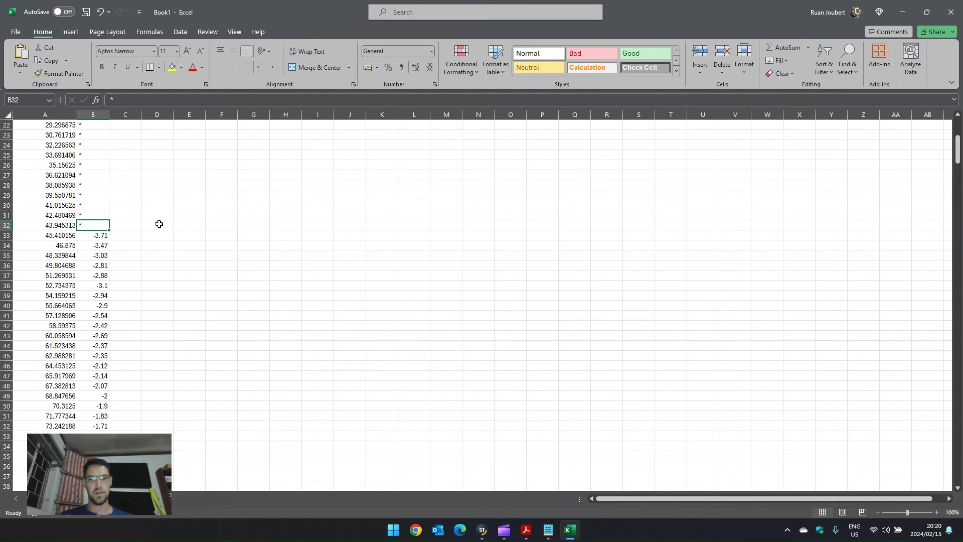
scroll(95, 224, "up", 2)
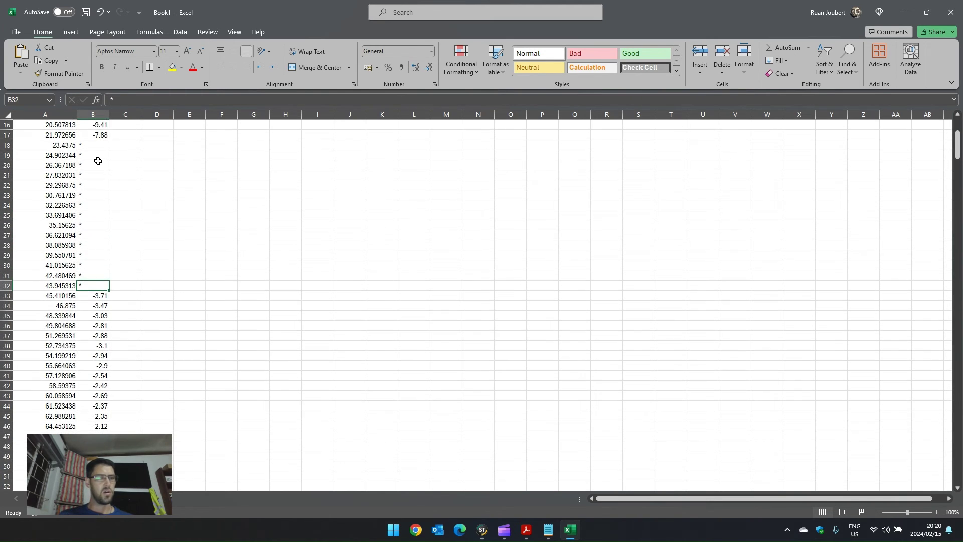
scroll(98, 160, "up", 5)
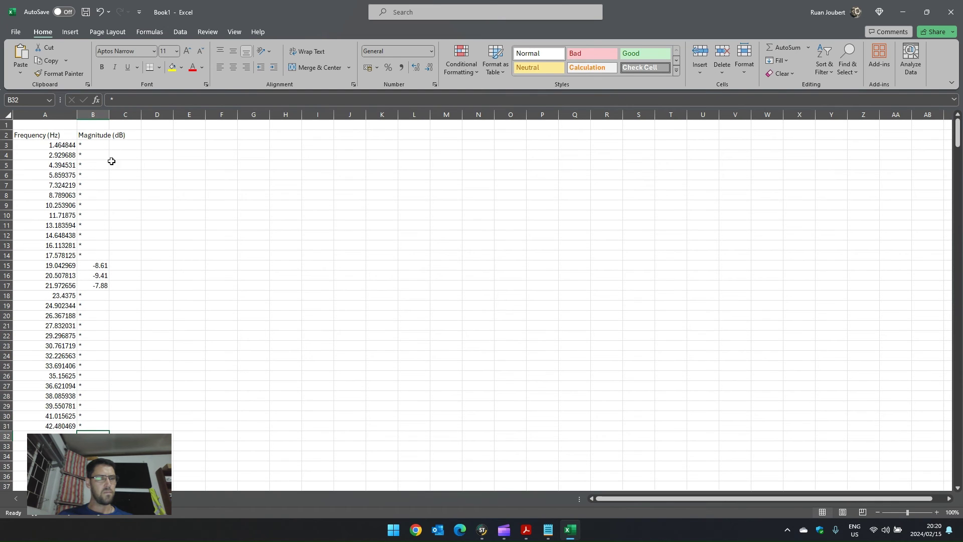
left_click_drag(108, 114, 120, 115)
left_click(96, 146)
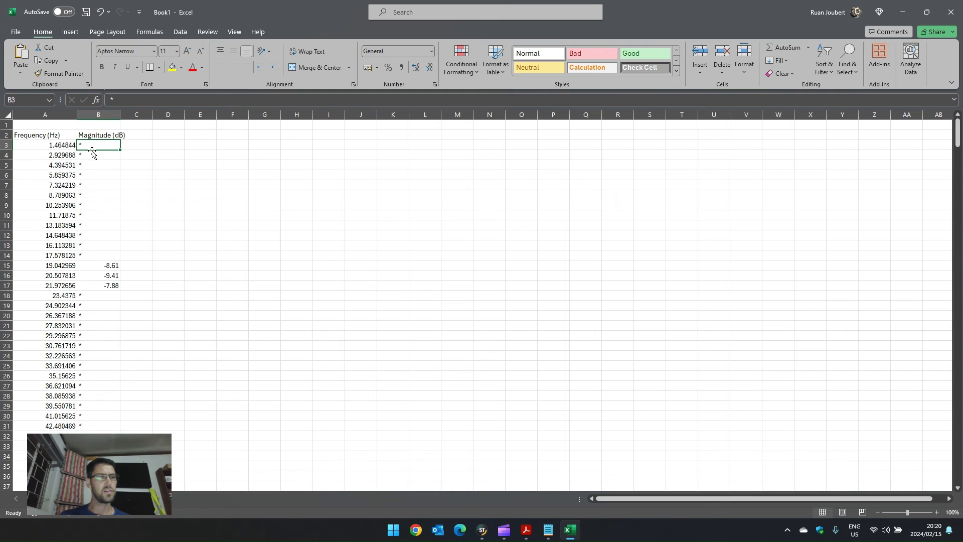
left_click(93, 255, "shift")
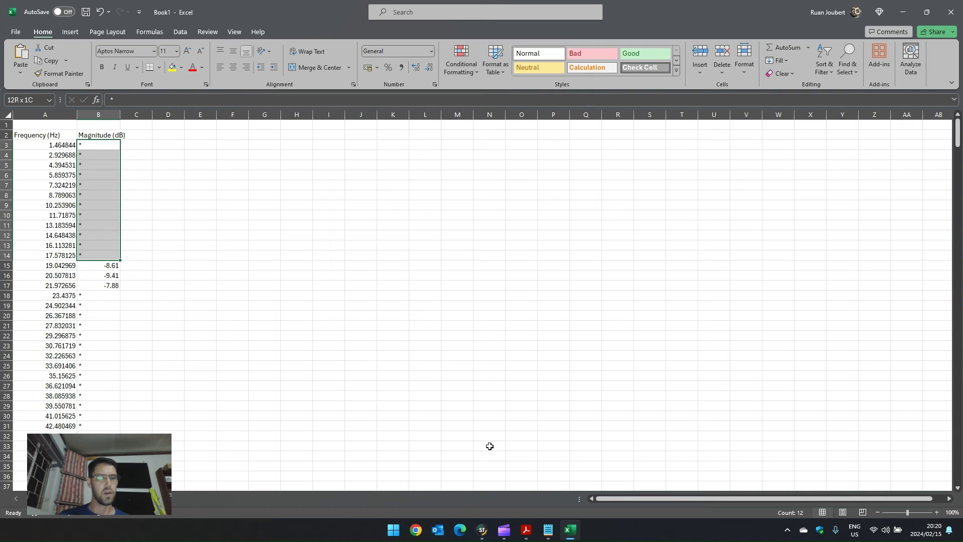
left_click(548, 530)
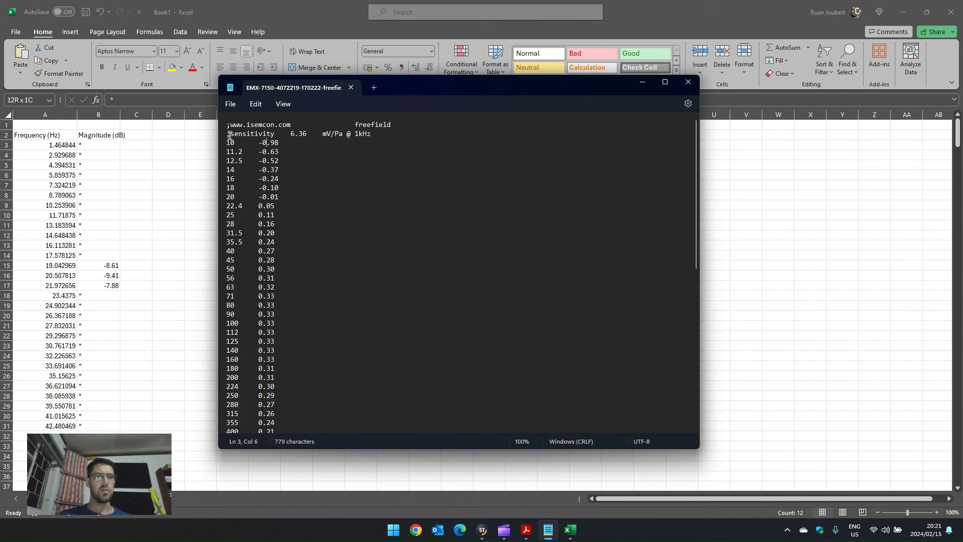
Open 5244CM3S.crv in Notepad and highlight its first frequency, 781.25
left_click(238, 104)
left_click(239, 155)
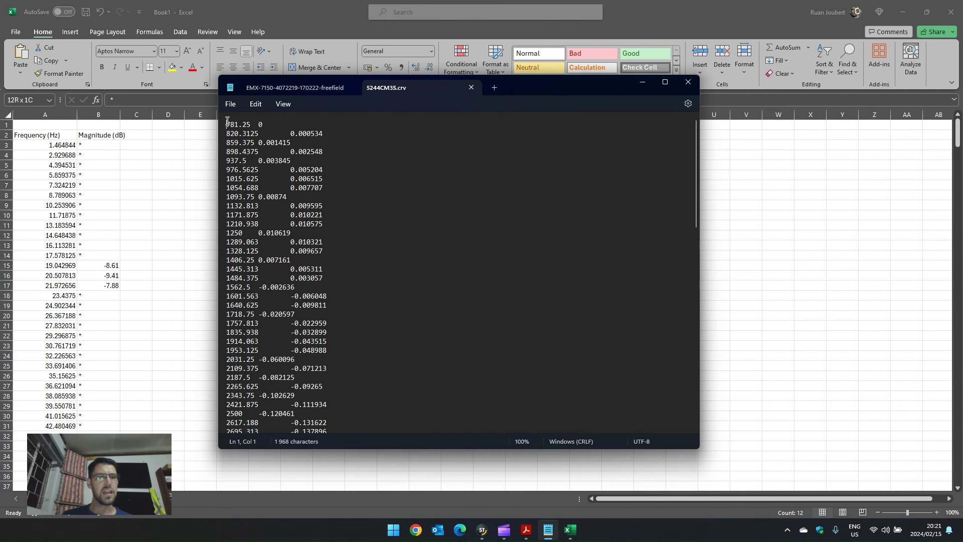
left_click_drag(226, 123, 247, 130)
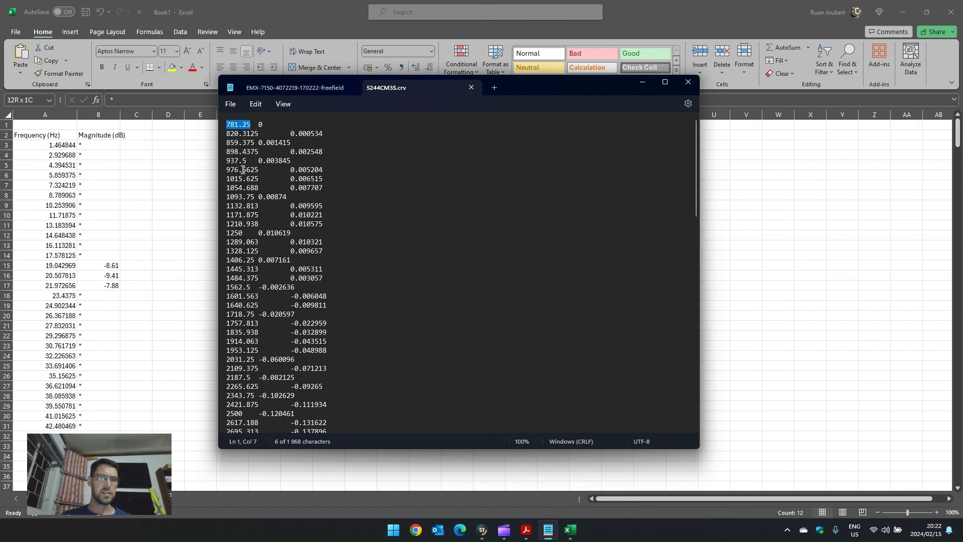
Compare the curve file against the Excel sheet, ending with row 1 selected in Excel
key("alt+Tab")
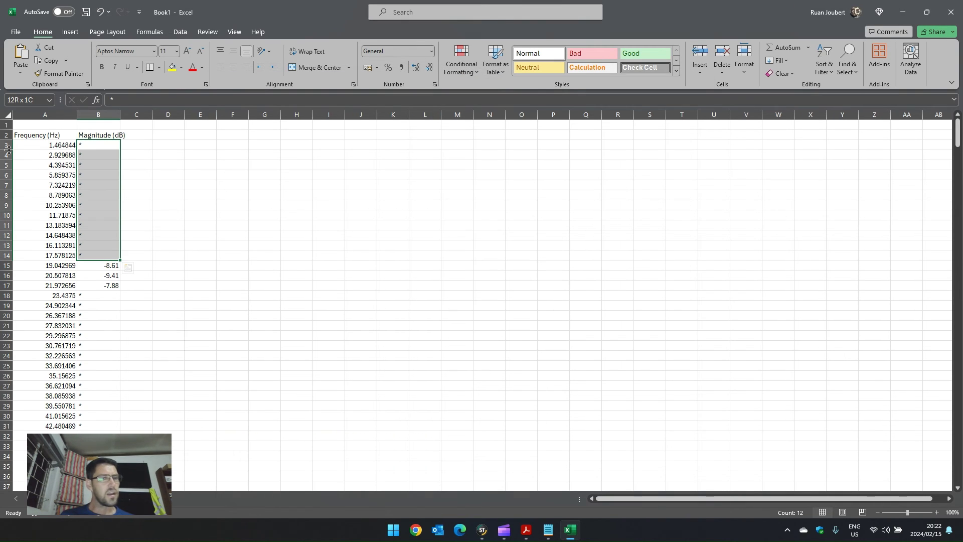
left_click(4, 135)
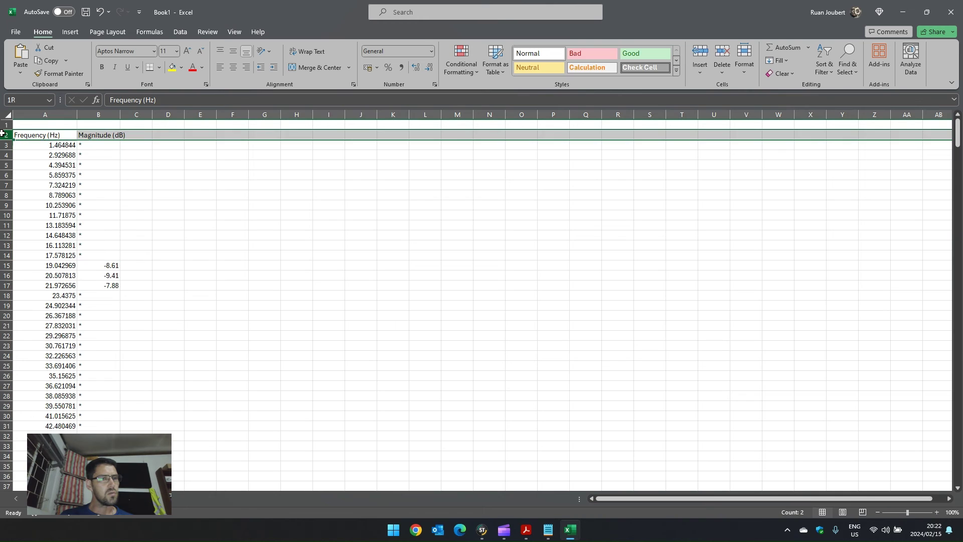
left_click(549, 529)
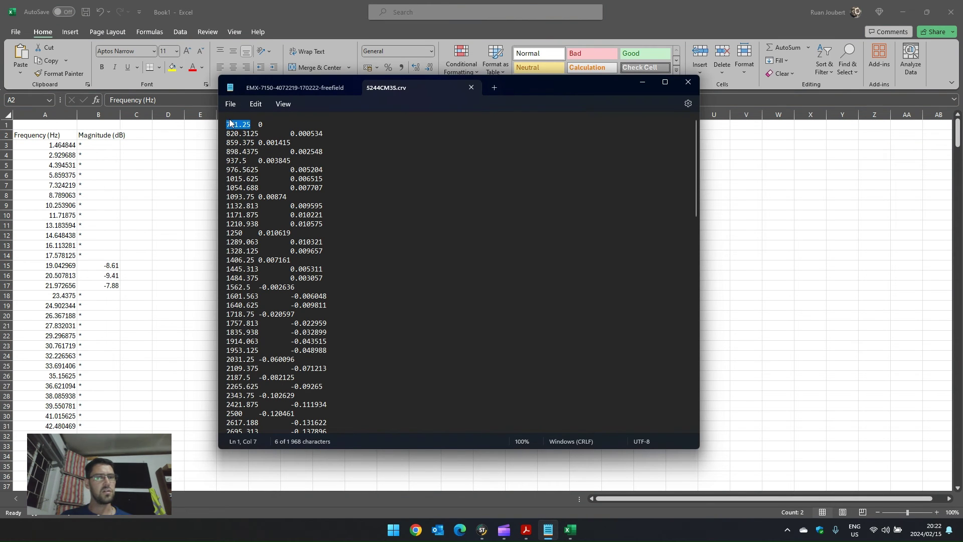
key("alt+Tab")
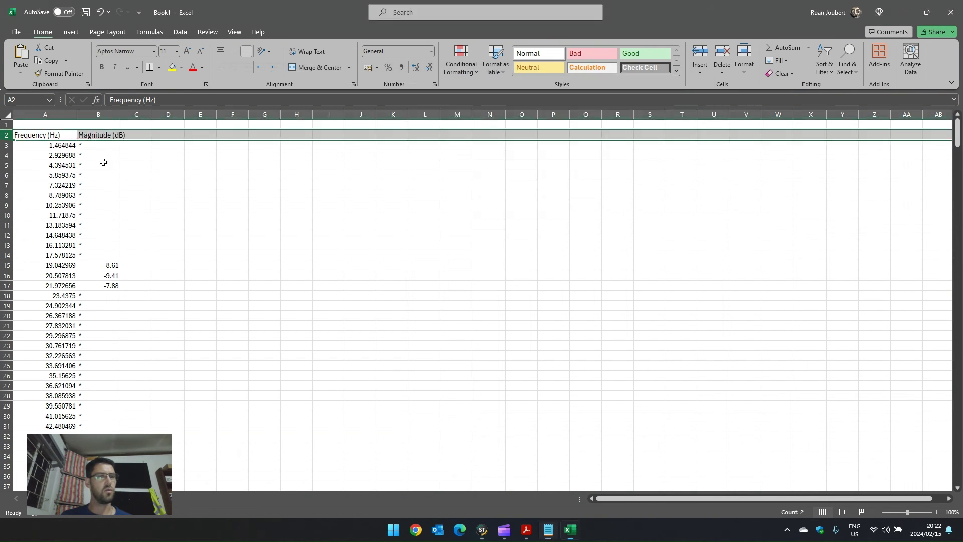
left_click(6, 124)
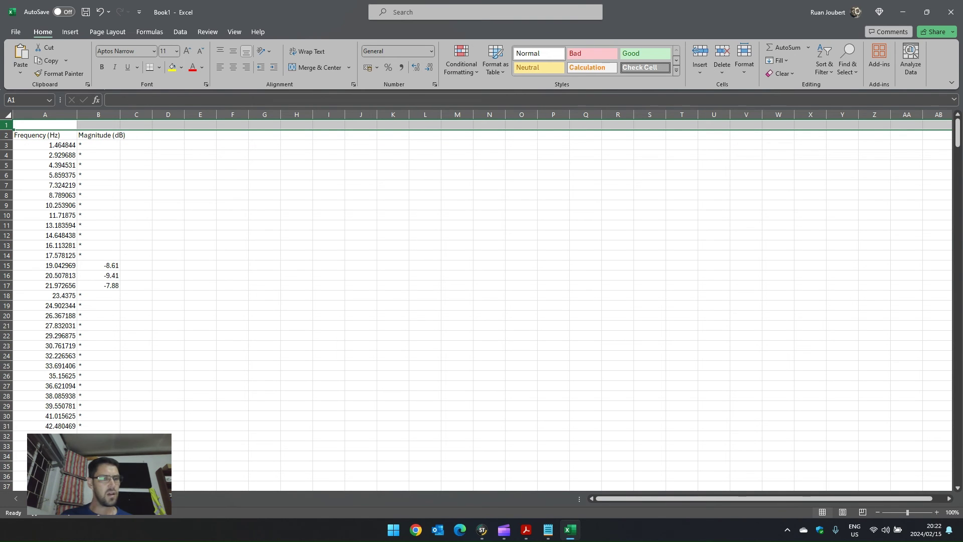
Delete rows 1–32 so the data begins at 45.410156 Hz in row 1
left_click(7, 437, "shift")
right_click(7, 439)
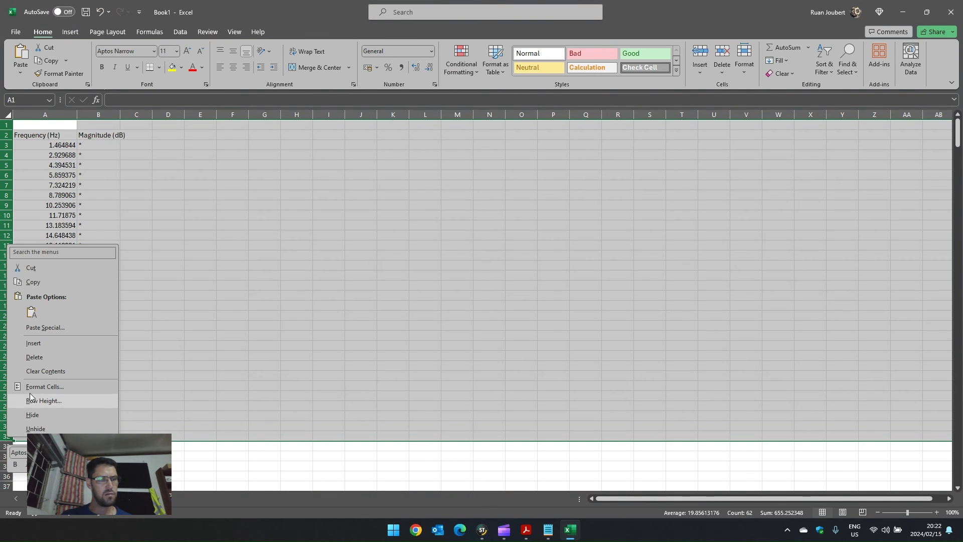
left_click(34, 357)
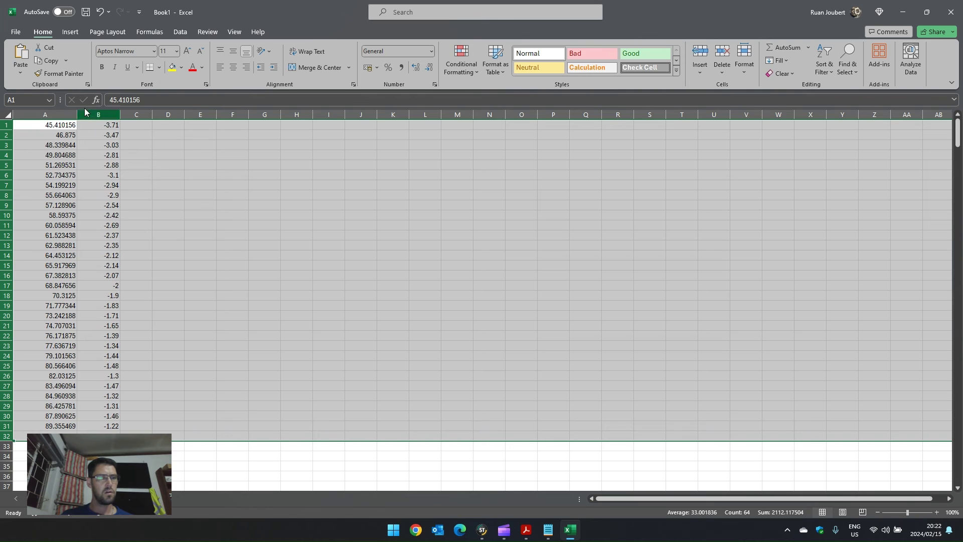
Check that the correction data ends at 22687.5 Hz near the bottom of the sheet
left_click(146, 185)
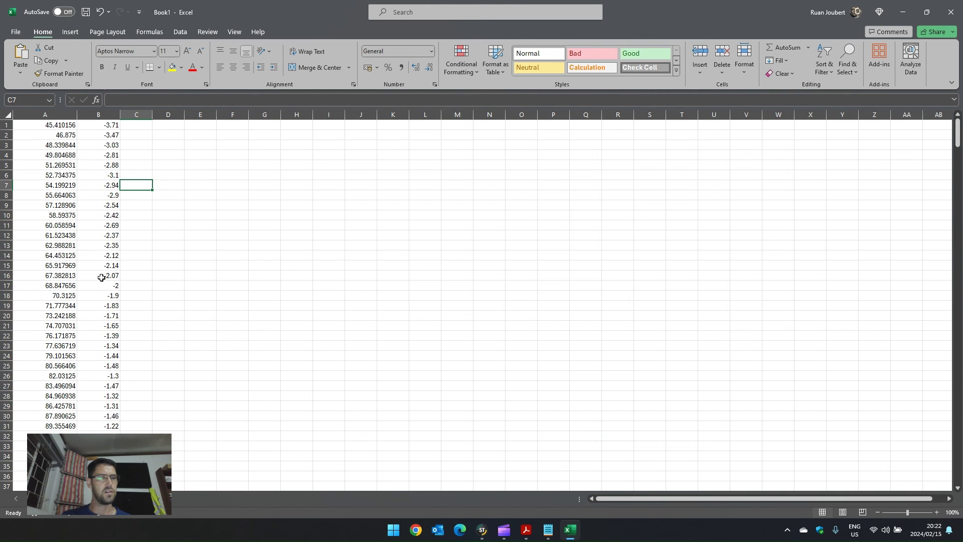
scroll(103, 281, "down", 18)
scroll(108, 297, "down", 20)
scroll(108, 296, "down", 20)
scroll(108, 297, "down", 20)
scroll(108, 297, "down", 7)
scroll(111, 306, "up", 2)
scroll(130, 305, "up", 2)
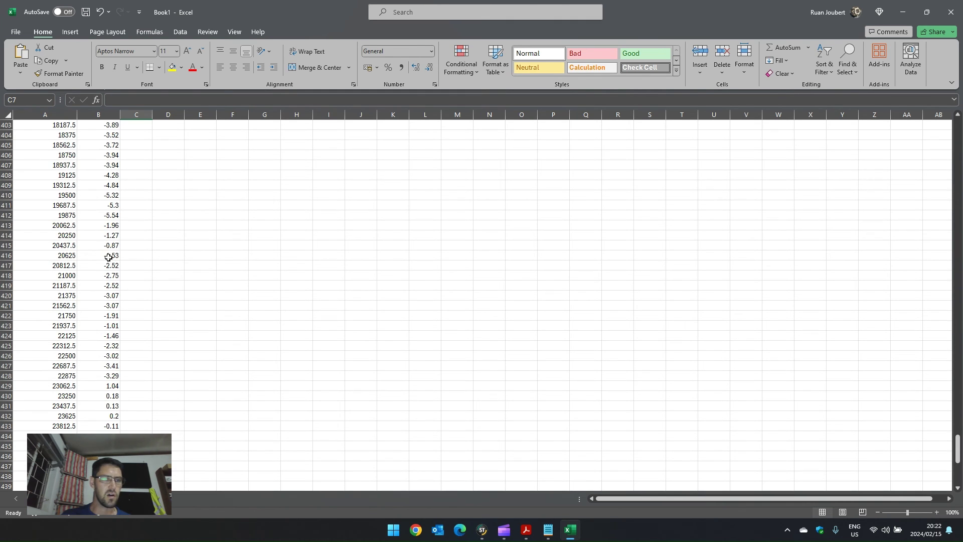
scroll(129, 226, "up", 4)
Glance at Smaart, then go back to the spreadsheet and scroll it to the top
left_click(482, 530)
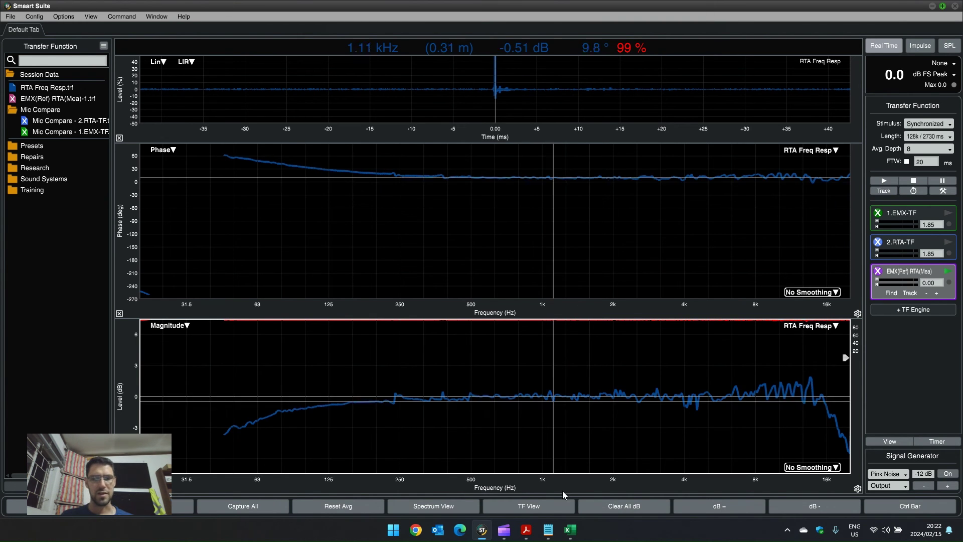
left_click(571, 530)
scroll(191, 350, "up", 19)
left_click_drag(958, 386, 959, 125)
Select columns A:B and paste the frequency and level data into a new Notepad tab
left_click_drag(45, 114, 94, 113)
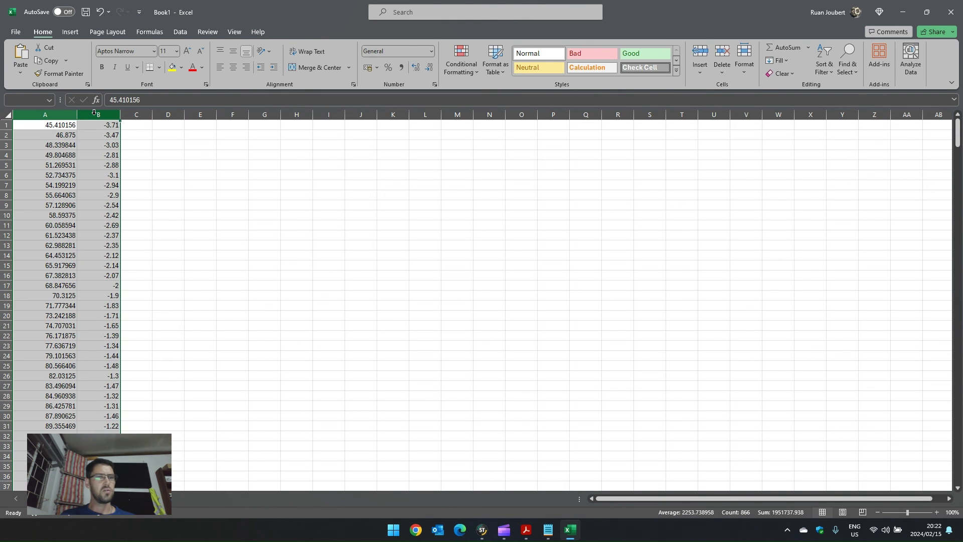
left_click(549, 530)
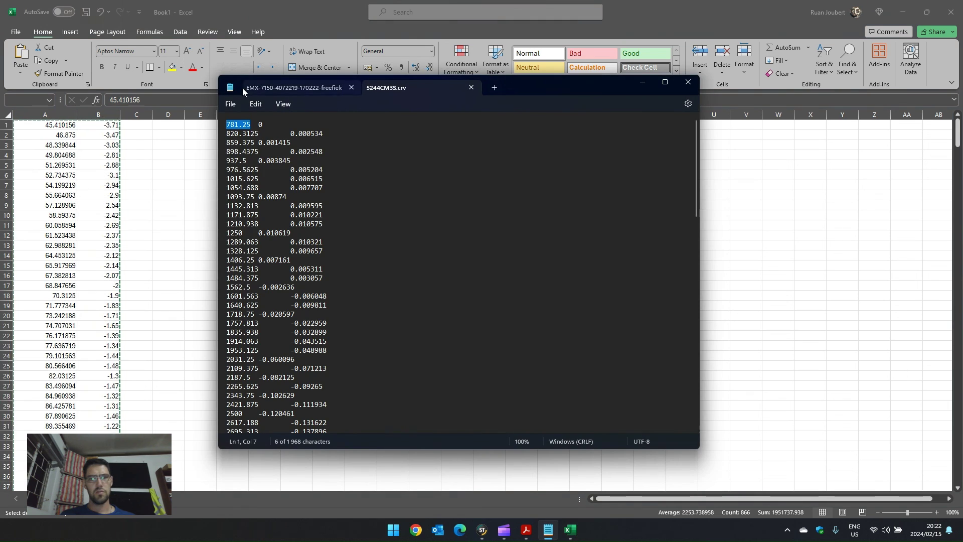
left_click(232, 104)
left_click(240, 125)
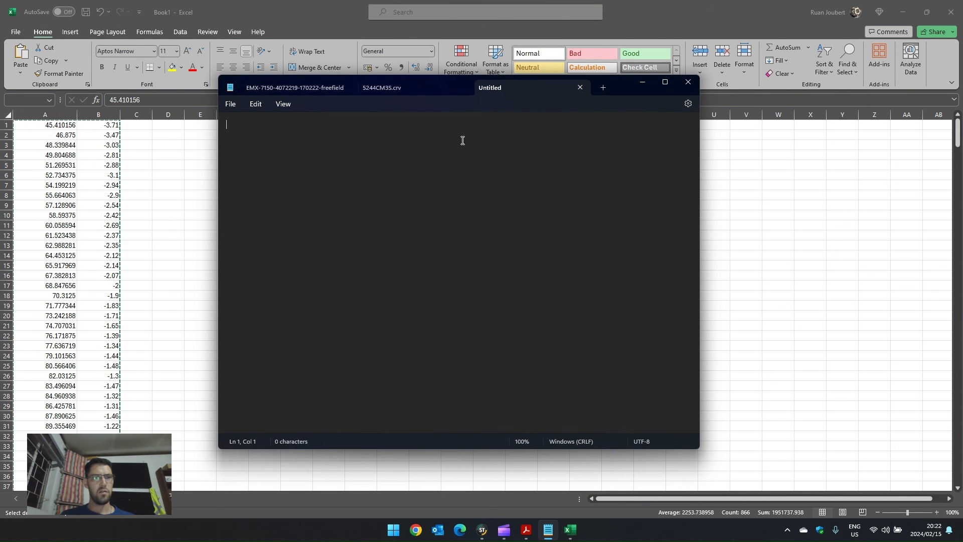
key("ctrl+v")
Save the pasted data to the Desktop as 'RTA420 (Mea) w EMX-7150(Ref)'
scroll(314, 180, "up", 10)
left_click(693, 279)
left_click_drag(693, 280, 695, 120)
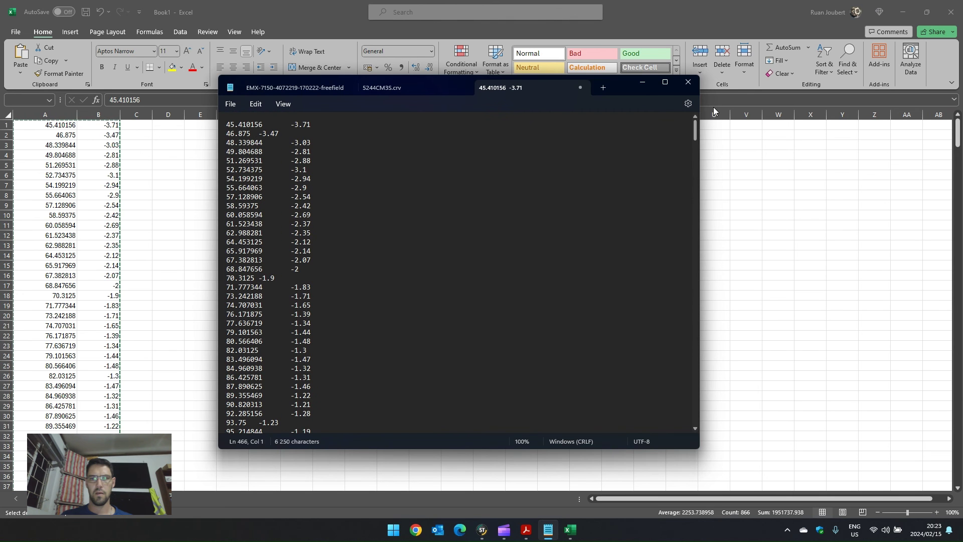
left_click(231, 104)
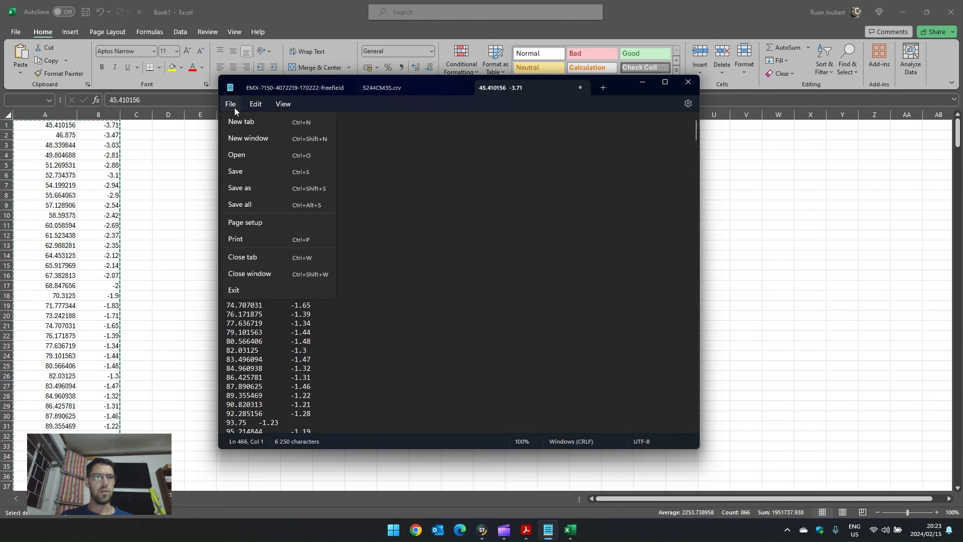
left_click(246, 189)
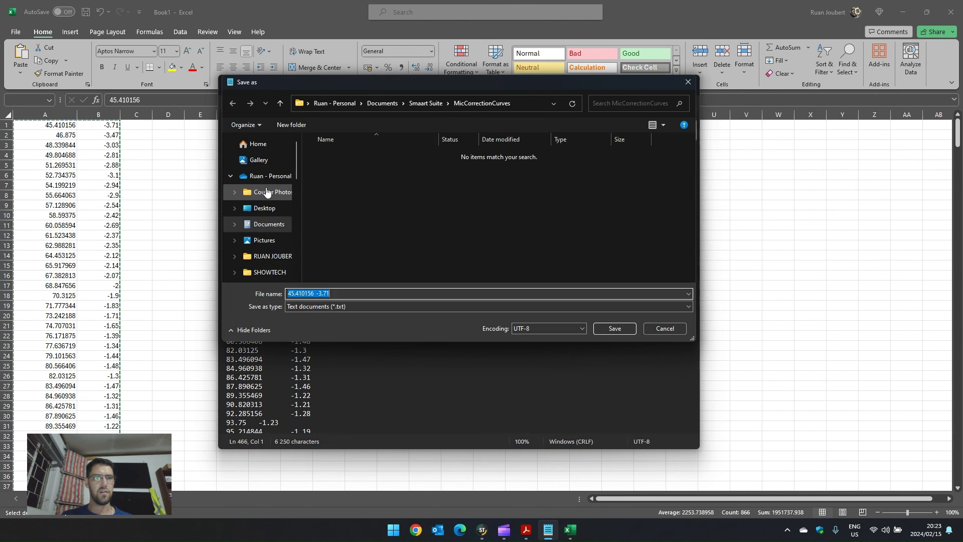
left_click(264, 207)
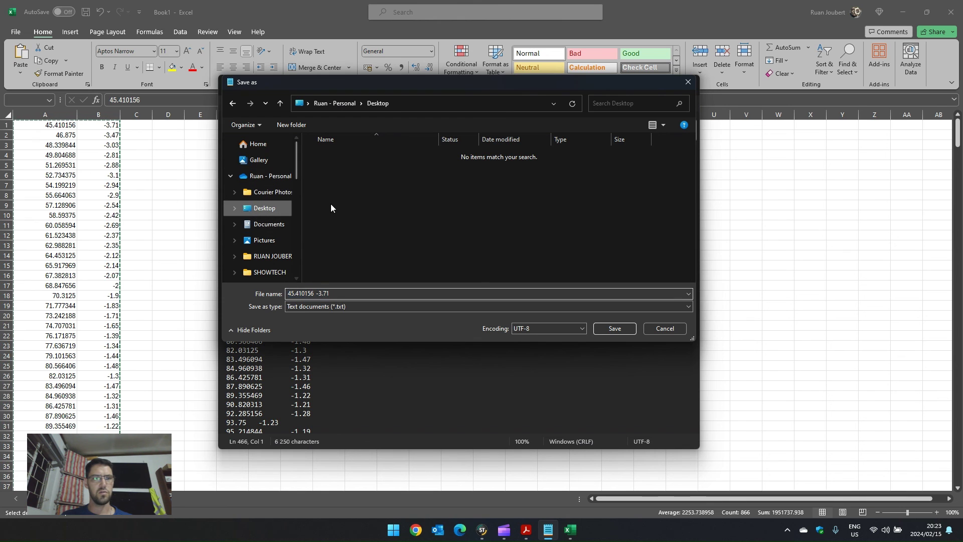
left_click(359, 293)
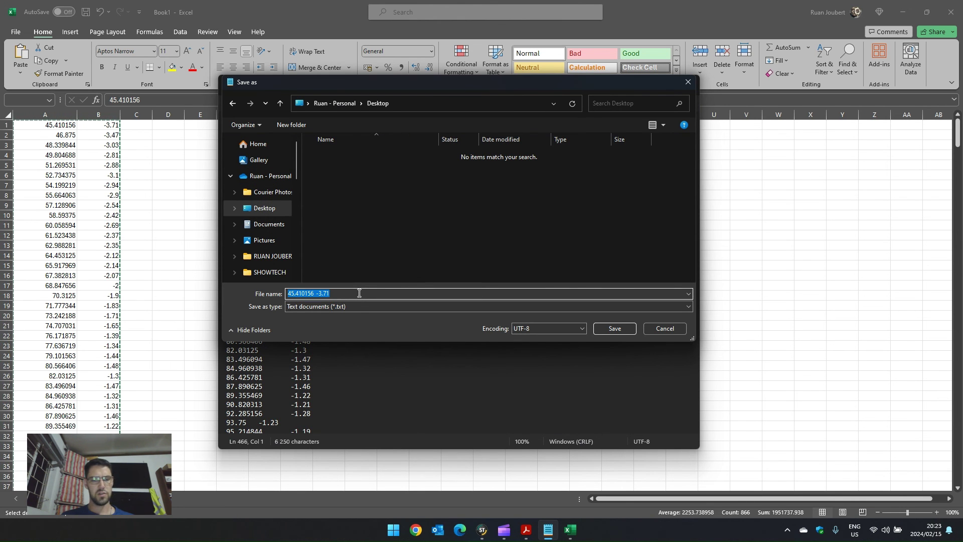
type("RTA420")
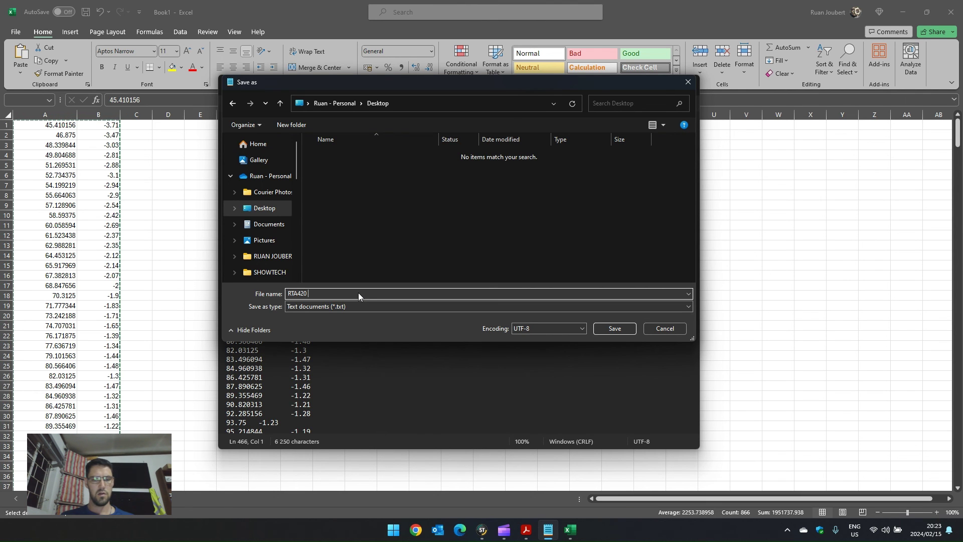
type(" (Mea)")
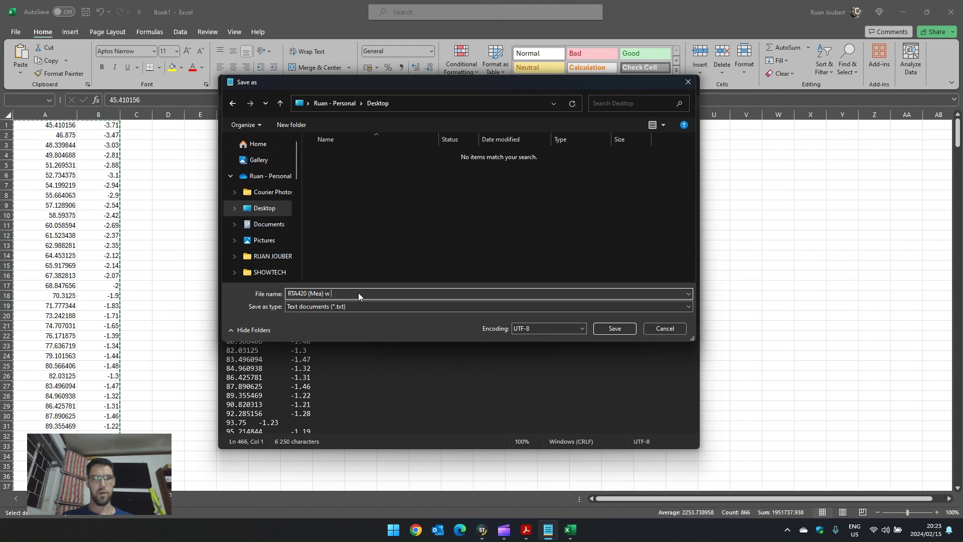
type(" w EMX")
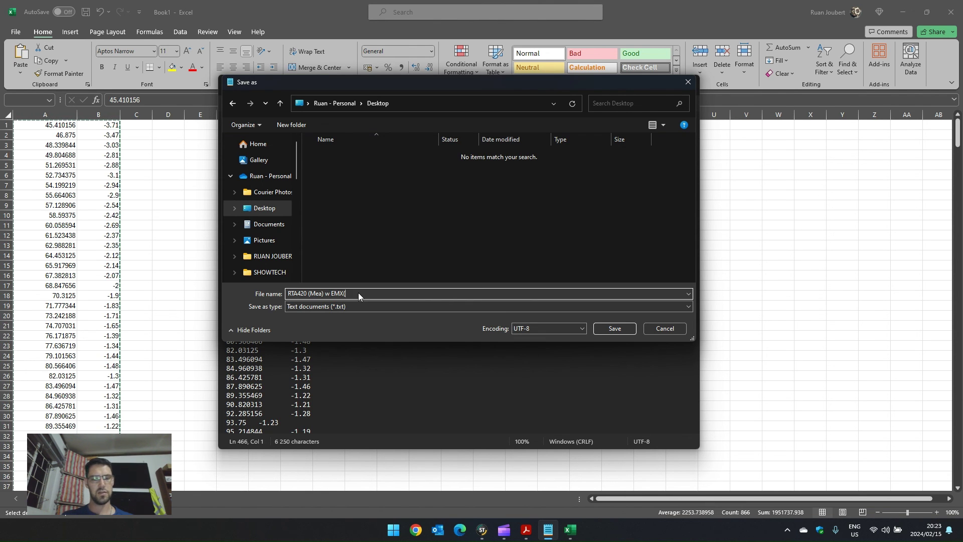
type("(")
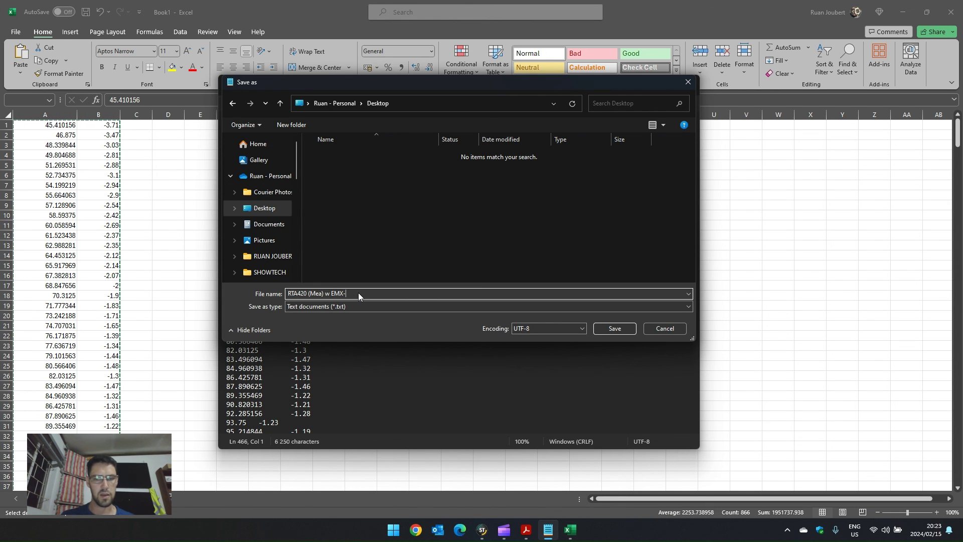
type("7150 (Ref")
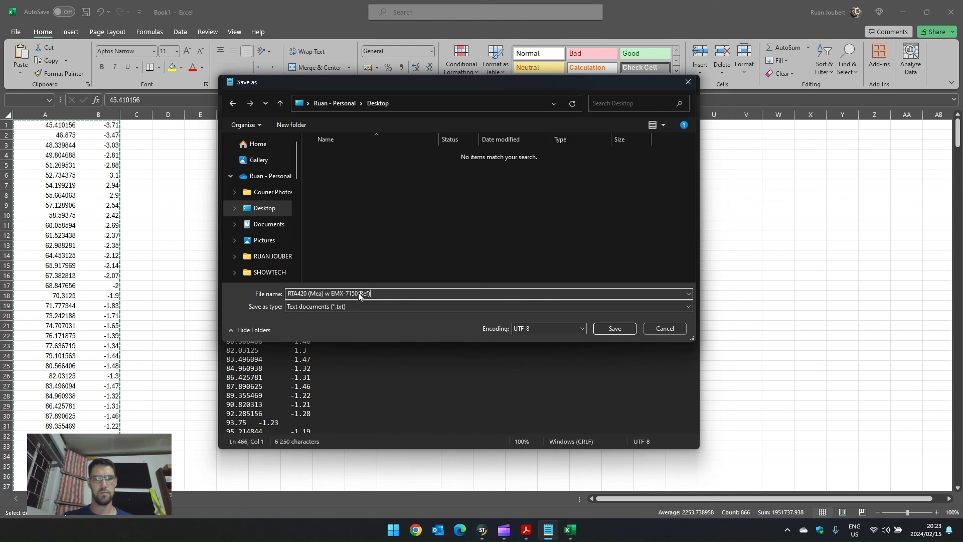
key("Return")
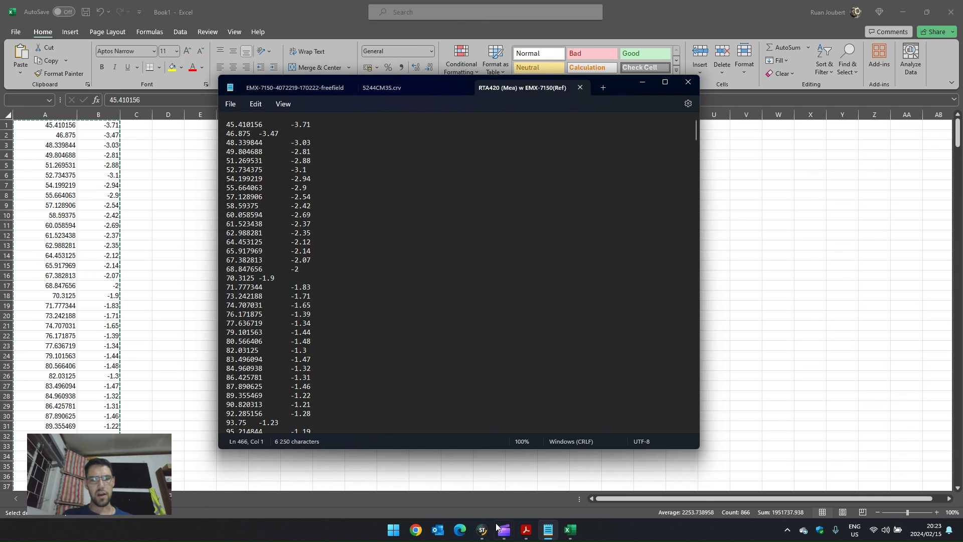
Import the Desktop file 'RTA420 (Mea) w EMX-7150(Ref)' as a mic correction curve
left_click(482, 530)
left_click(33, 20)
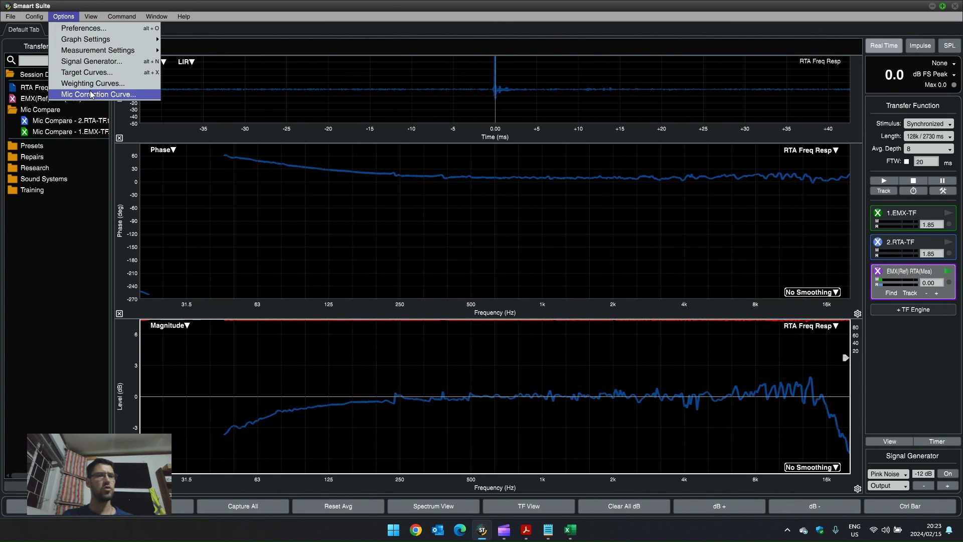
left_click(91, 96)
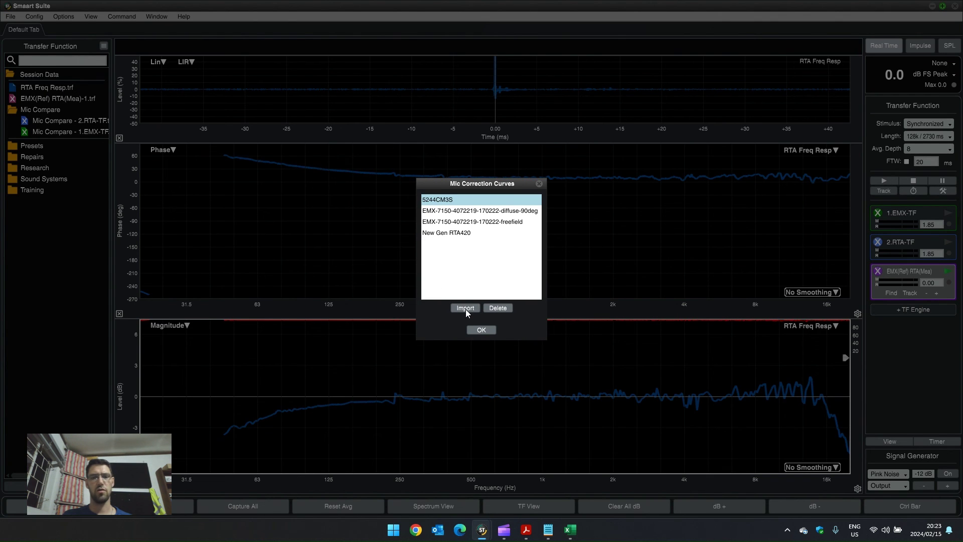
left_click(464, 308)
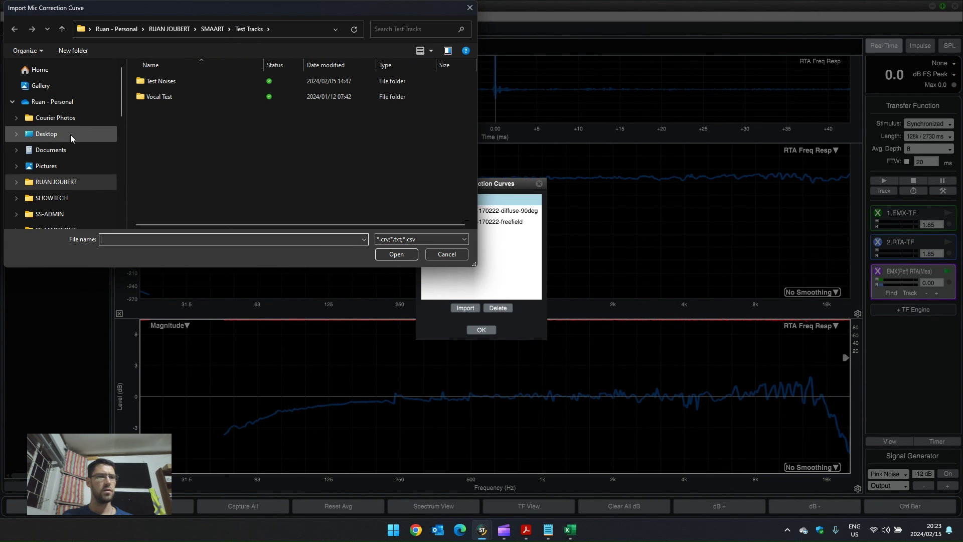
left_click(70, 135)
left_click(203, 82)
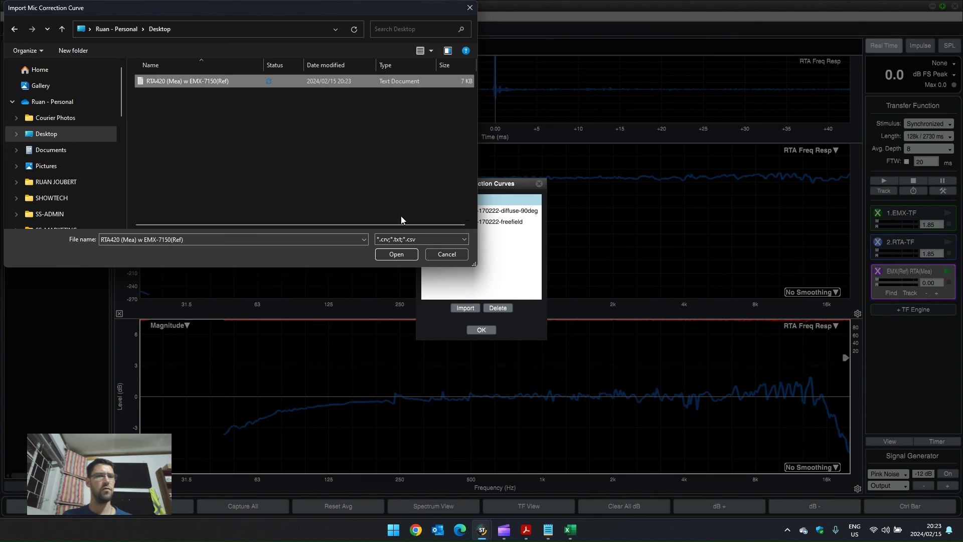
left_click(396, 255)
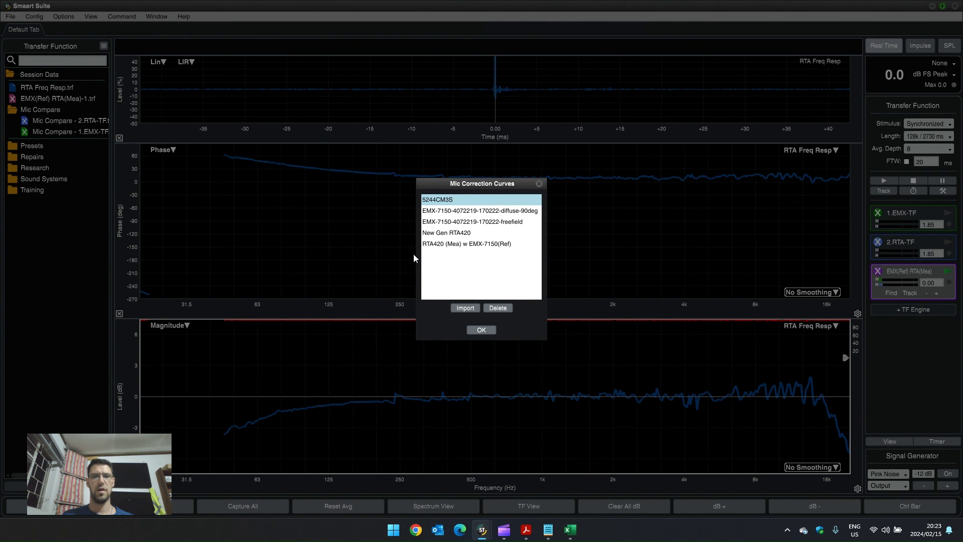
left_click(485, 330)
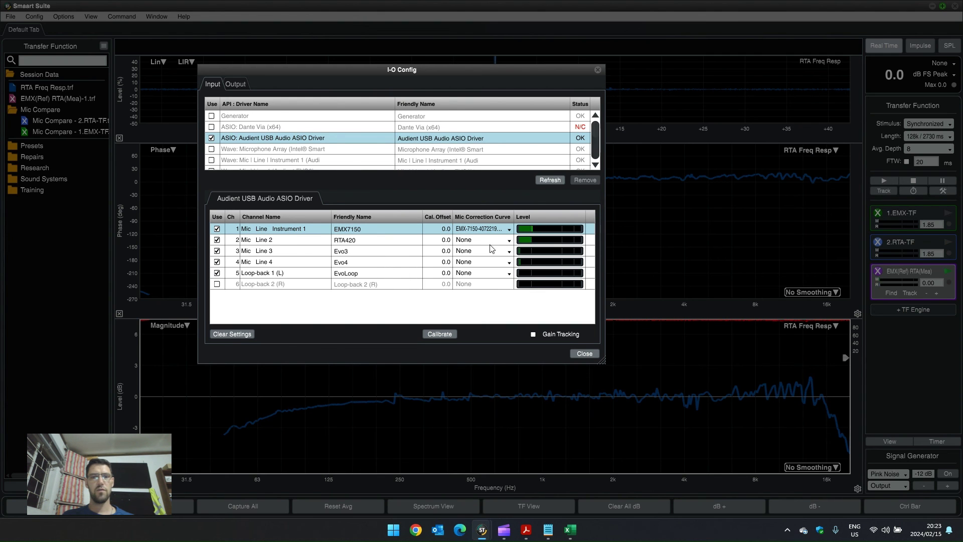
Apply the new correction curve to the RTA420 input channel in I-O Config
left_click(491, 239)
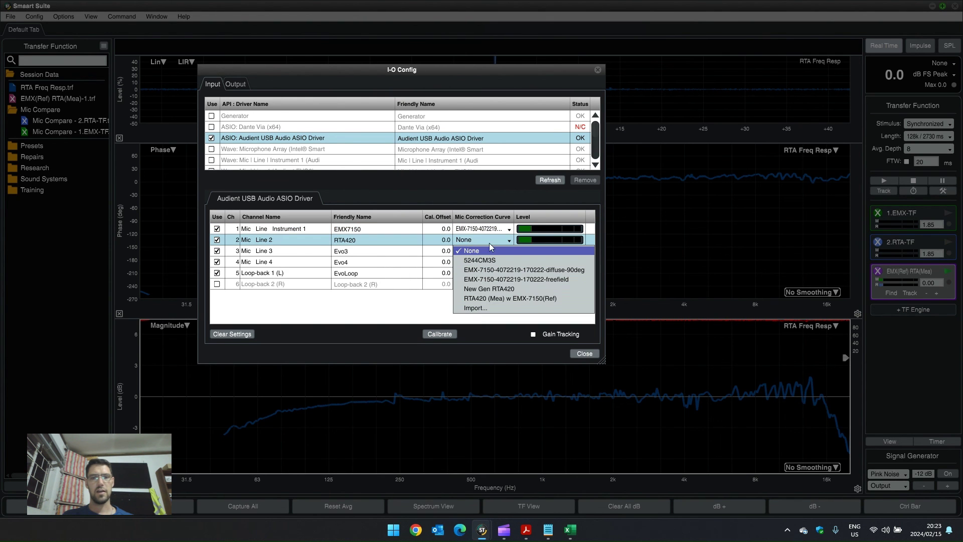
left_click(500, 298)
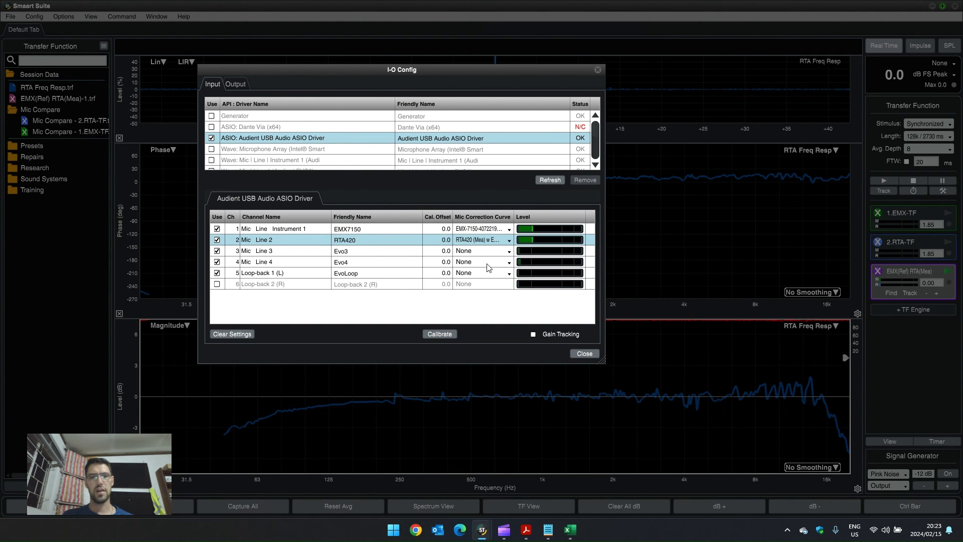
left_click(584, 354)
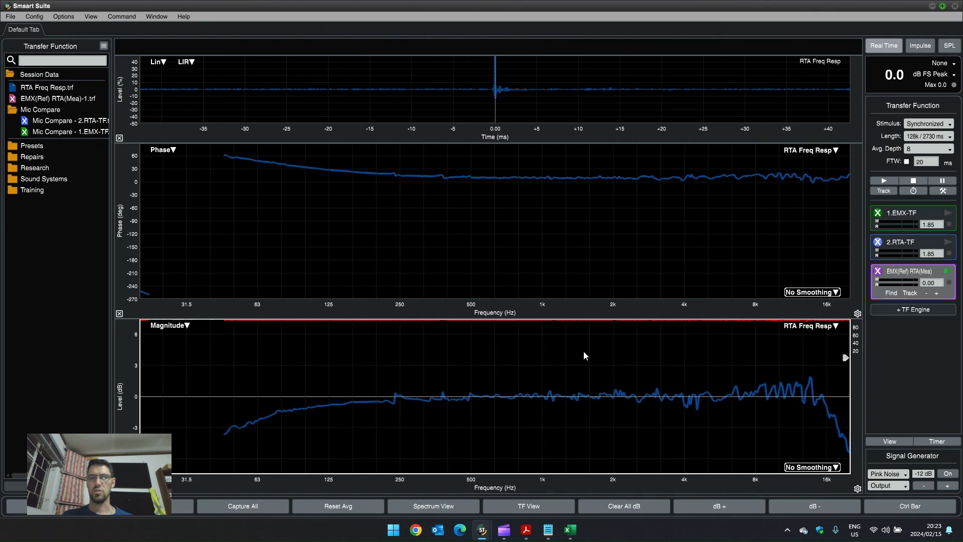
Run the EMX(Ref) RTA(Mea) transfer function with pink noise briefly on, confirming a flat 0 dB trace
left_click(880, 272)
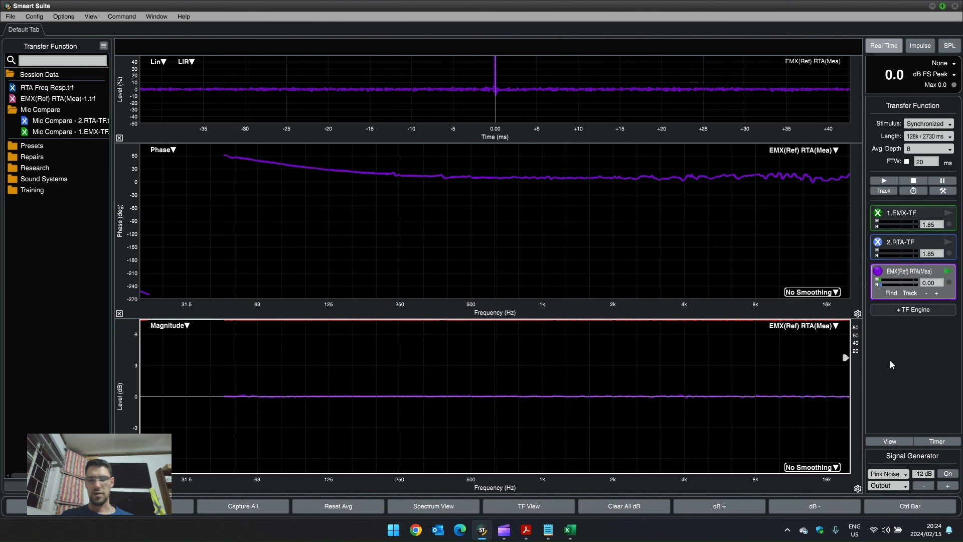
key("alt+n")
scroll(129, 378, "down", 2)
scroll(129, 378, "up", 2)
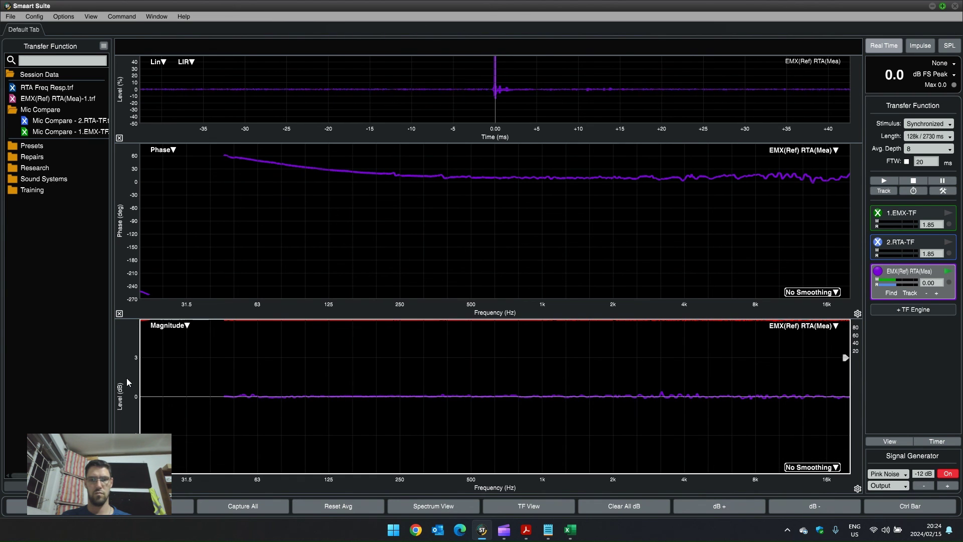
key("alt+n")
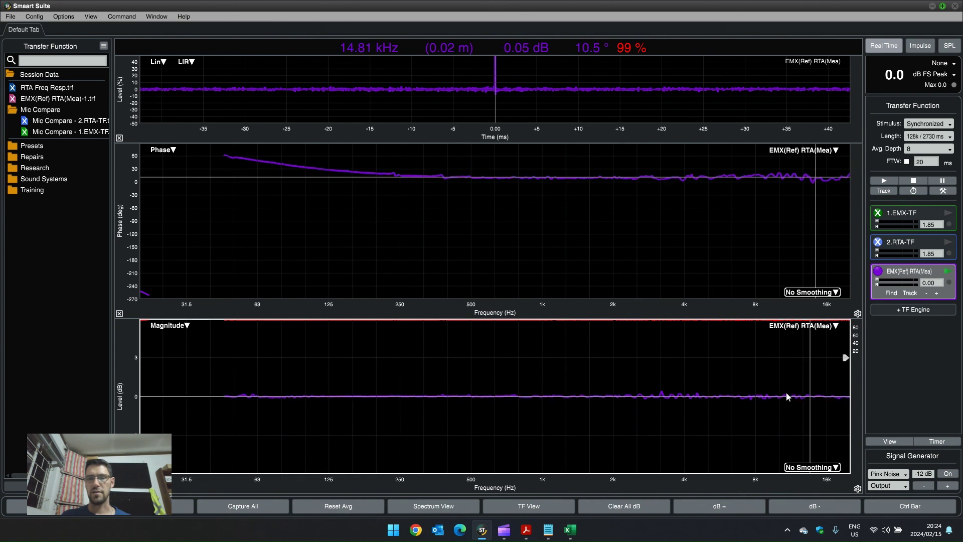